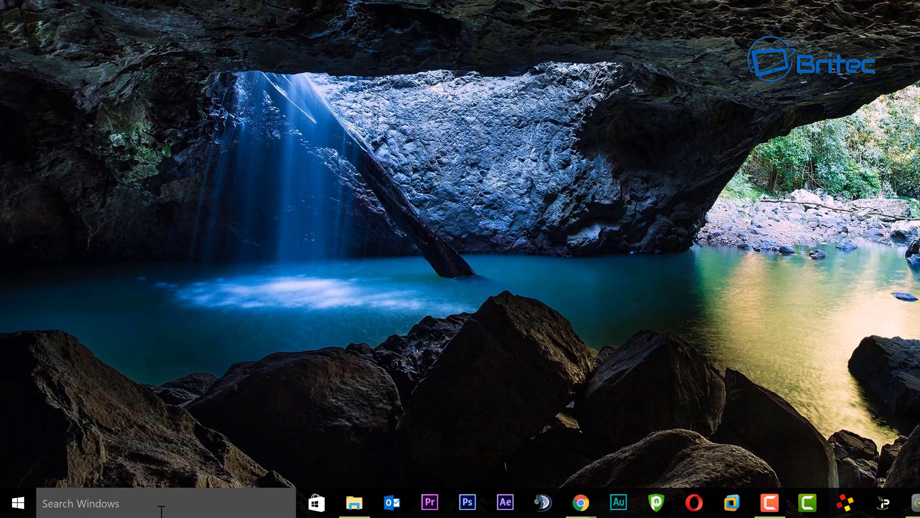
Search Windows for gpedit and launch the Local Group Policy Editor.
{"action": "left_click", "coordinate": [162, 510]}
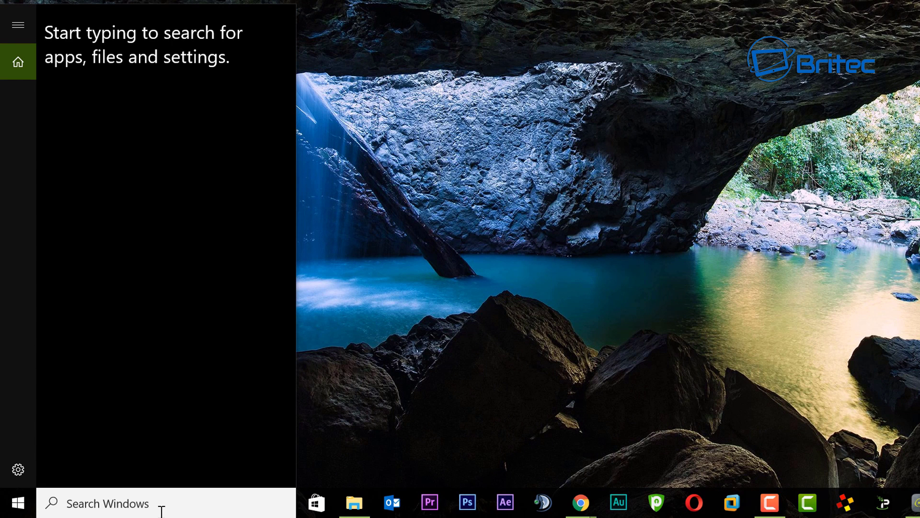
{"action": "type", "text": "gpedit"}
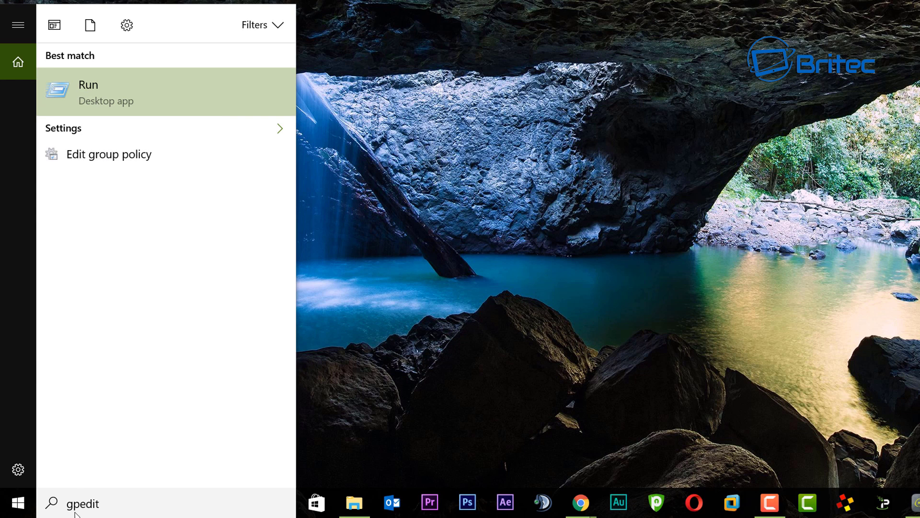
{"action": "left_click", "coordinate": [114, 158]}
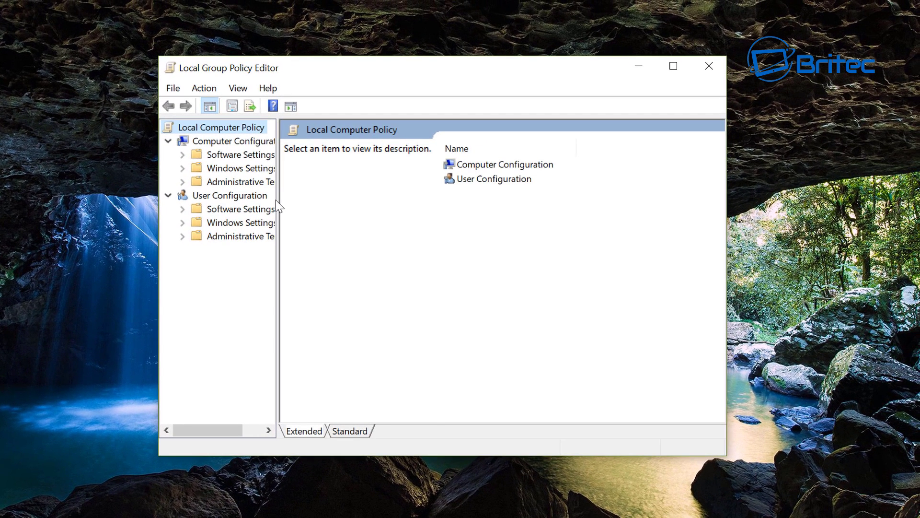
Widen the tree pane and list User Configuration's All Settings, sorted alphabetically by Setting.
{"action": "left_click_drag", "start_coordinate": [280, 199], "coordinate": [339, 201]}
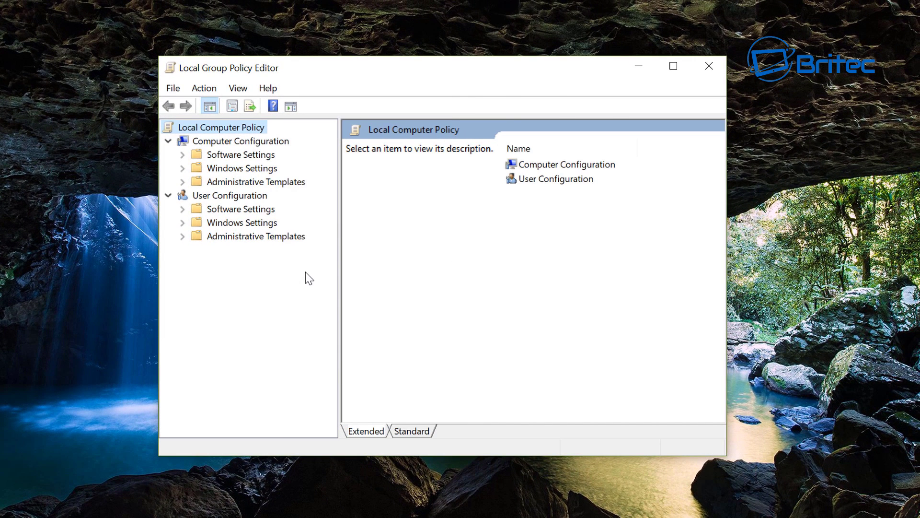
{"action": "left_click", "coordinate": [223, 201]}
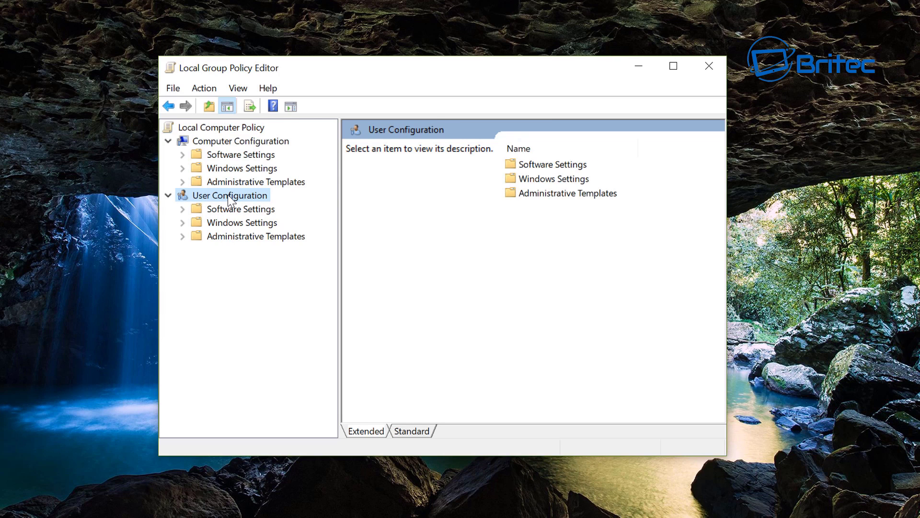
{"action": "left_click", "coordinate": [225, 239]}
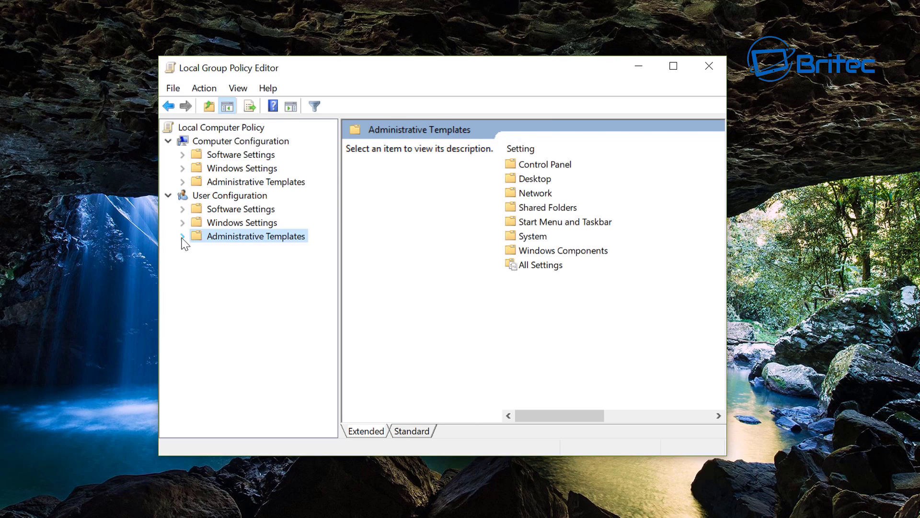
{"action": "left_click", "coordinate": [182, 237]}
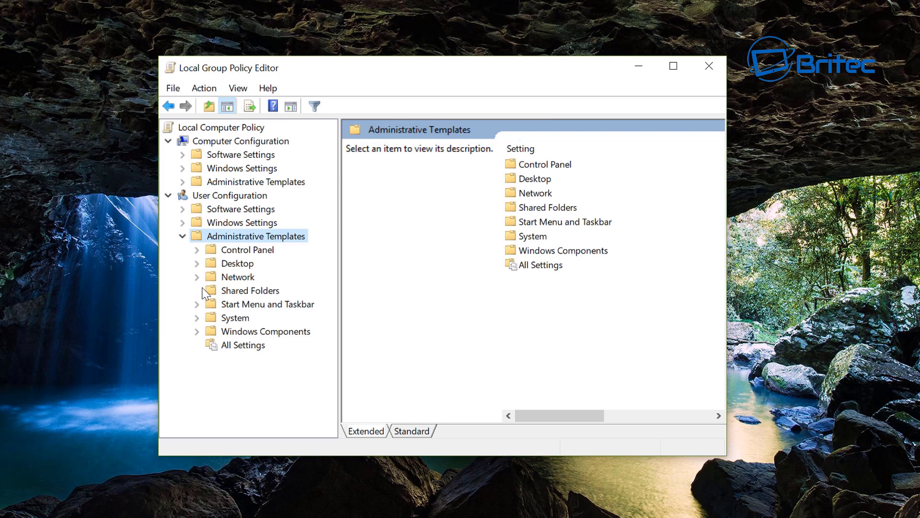
{"action": "left_click", "coordinate": [235, 348]}
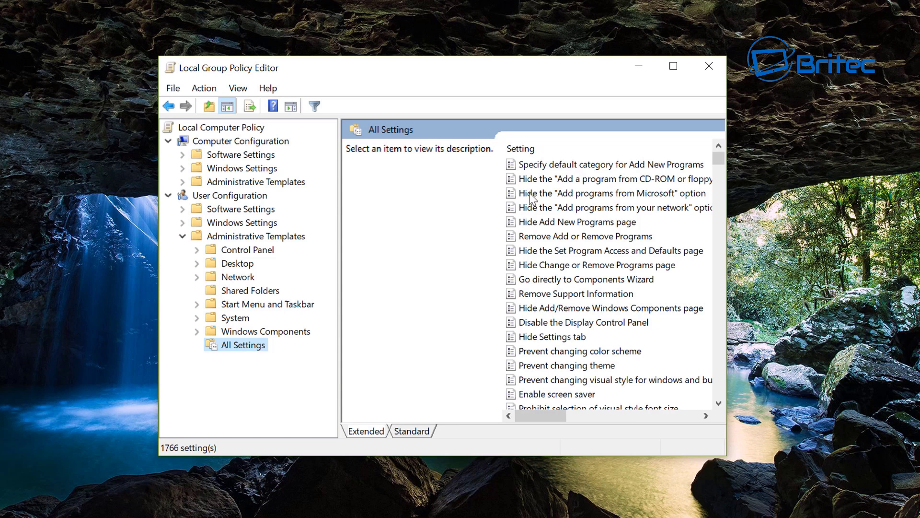
{"action": "left_click", "coordinate": [540, 153]}
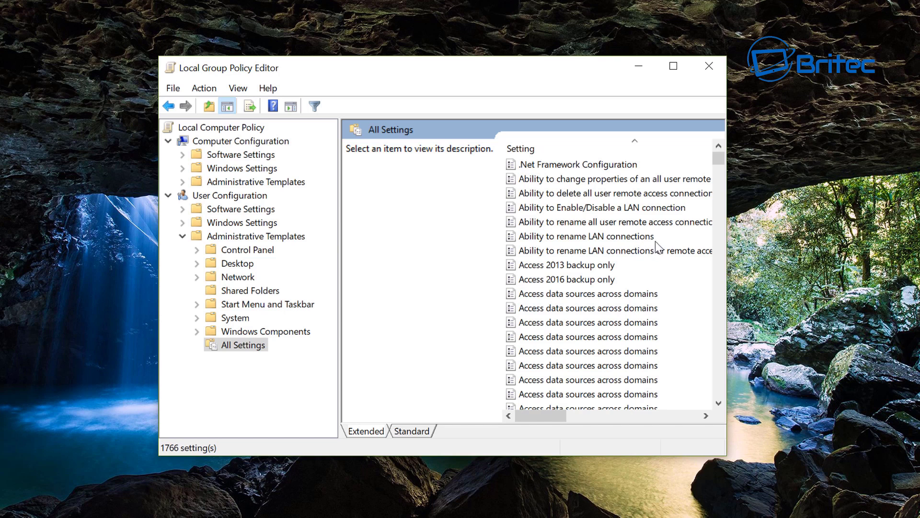
{"action": "left_click_drag", "start_coordinate": [719, 158], "coordinate": [716, 240]}
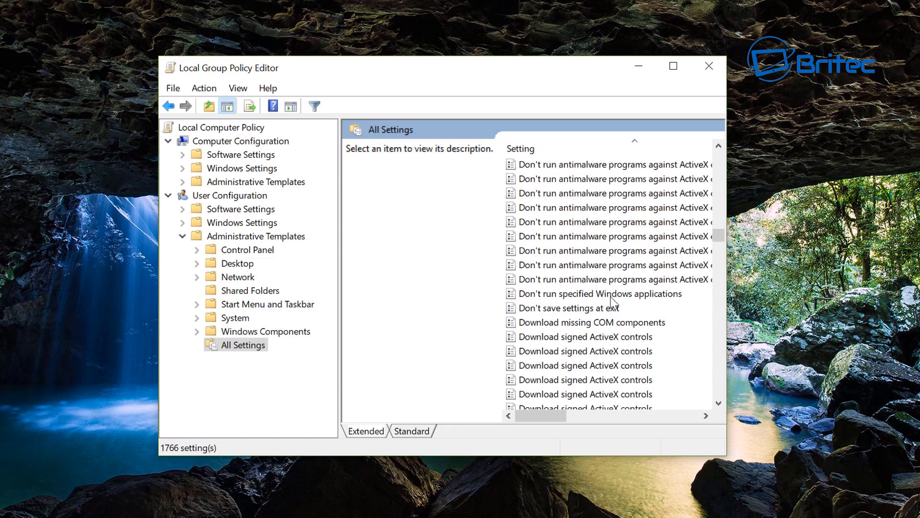
Open the Don't run specified Windows applications policy and set it to Enabled.
{"action": "left_click", "coordinate": [659, 298]}
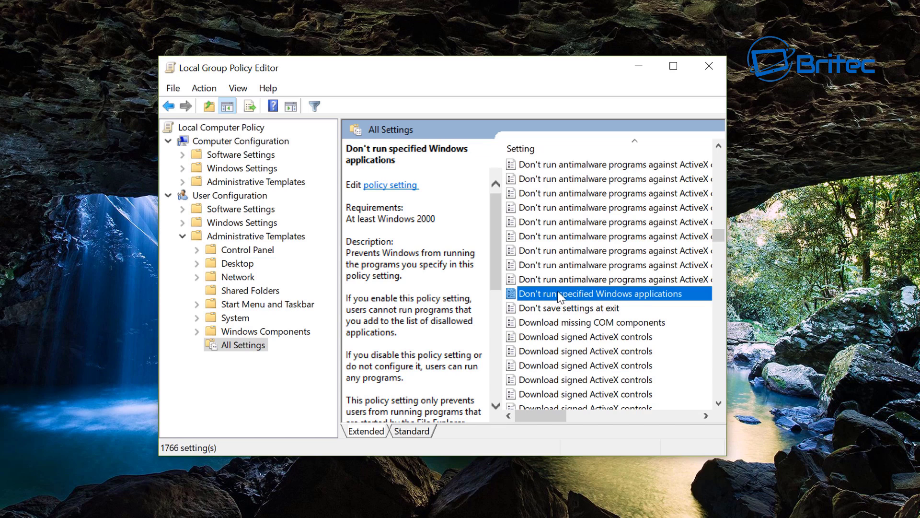
{"action": "key", "text": "Return"}
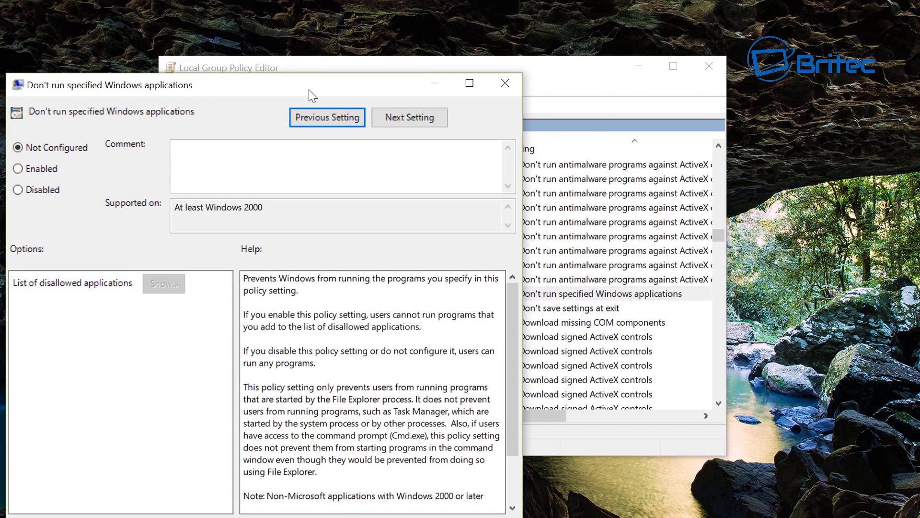
{"action": "left_click_drag", "start_coordinate": [308, 92], "coordinate": [497, 51]}
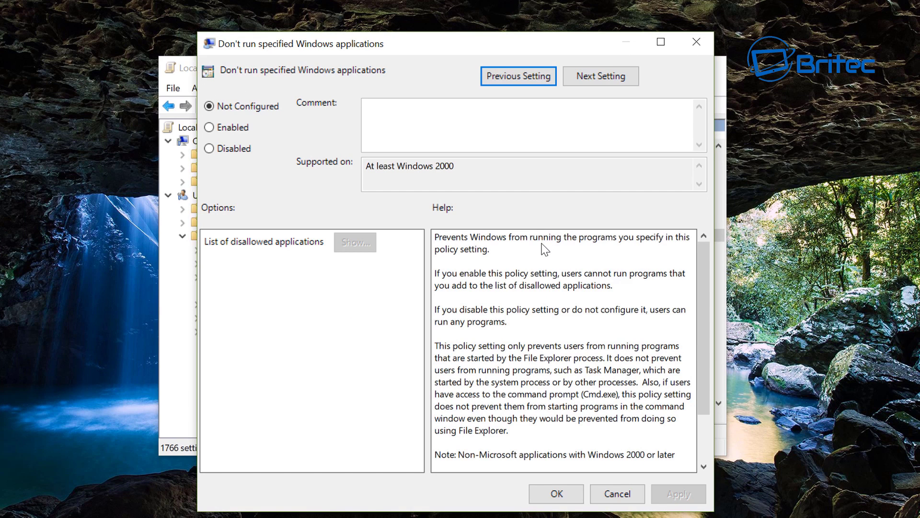
{"action": "left_click", "coordinate": [214, 128]}
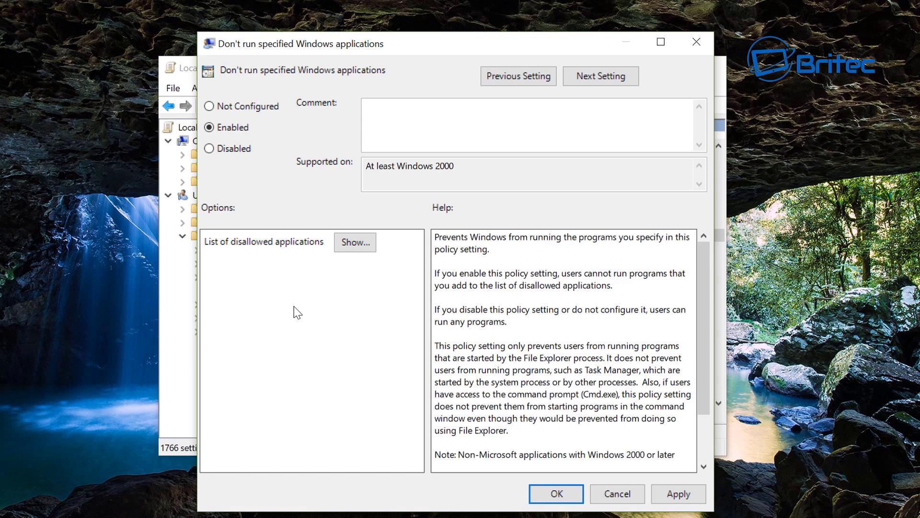
Add syskey.exe to the disallowed applications list and apply the policy.
{"action": "left_click", "coordinate": [355, 242]}
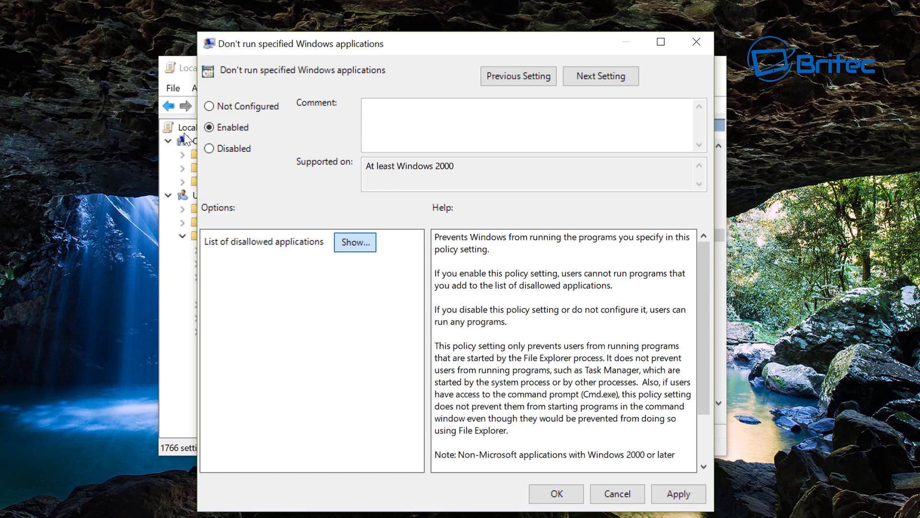
{"action": "left_click_drag", "start_coordinate": [87, 1], "coordinate": [460, 183]}
{"action": "left_click", "coordinate": [314, 257]}
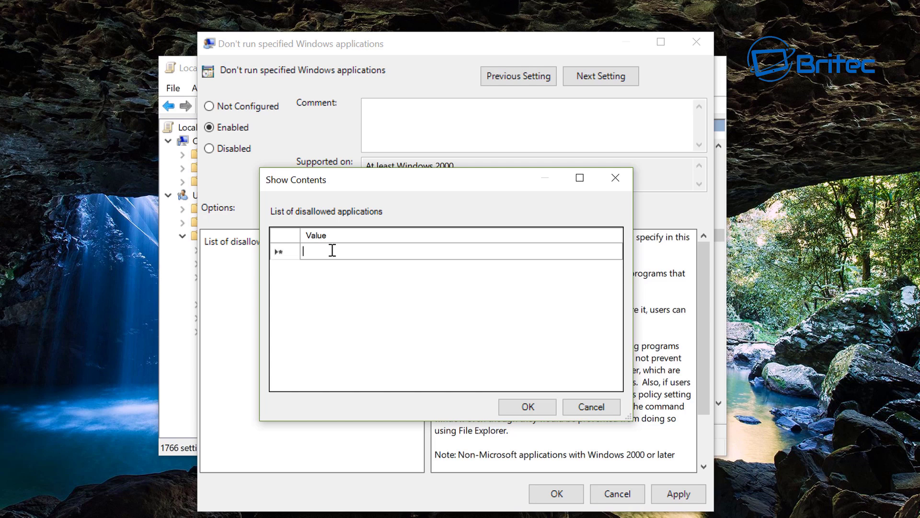
{"action": "type", "text": "sys"}
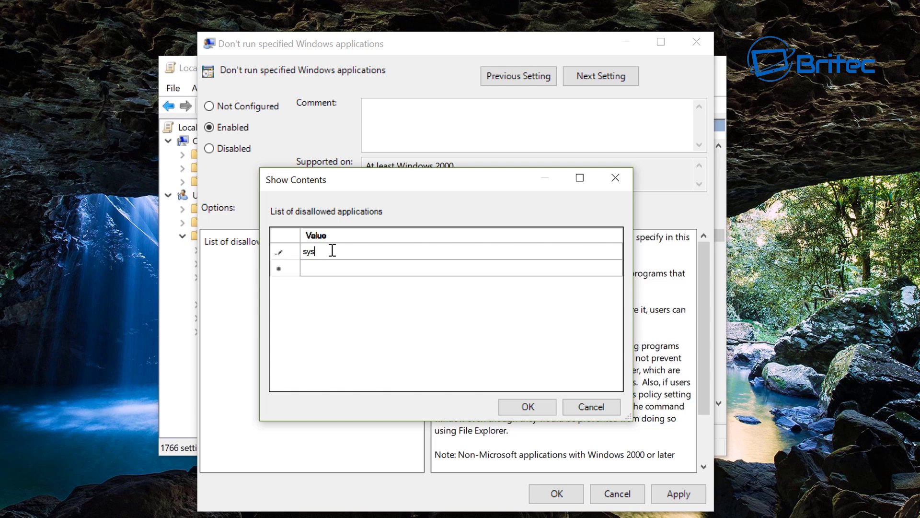
{"action": "type", "text": "key.exe"}
{"action": "left_click", "coordinate": [528, 406]}
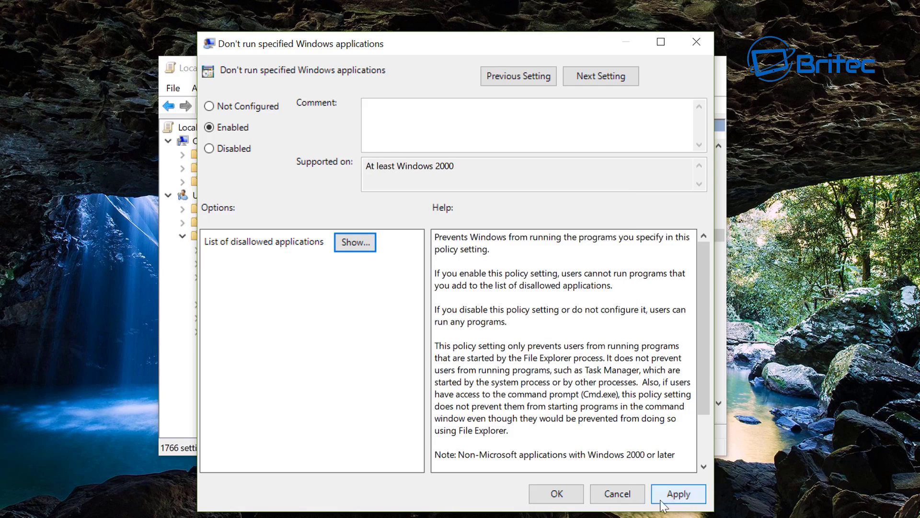
{"action": "left_click", "coordinate": [678, 493]}
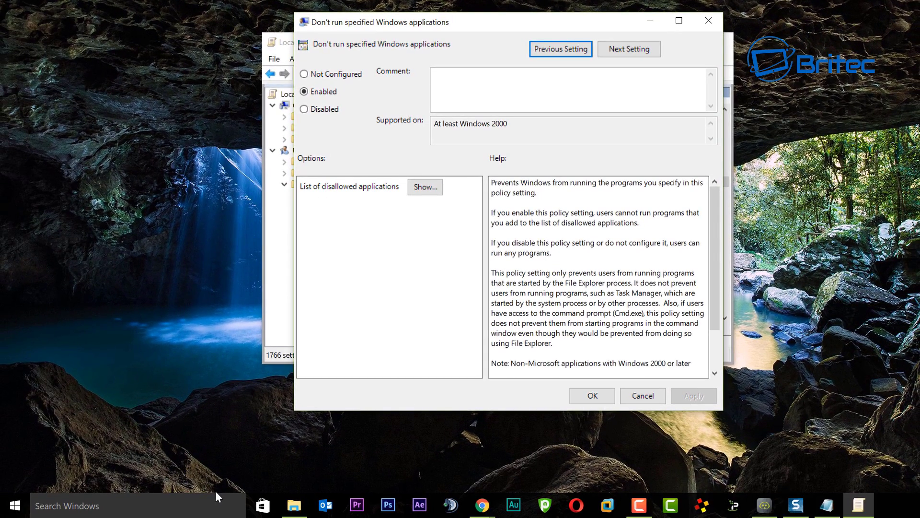
Launch Command Prompt from a cmd search.
{"action": "left_click", "coordinate": [214, 501]}
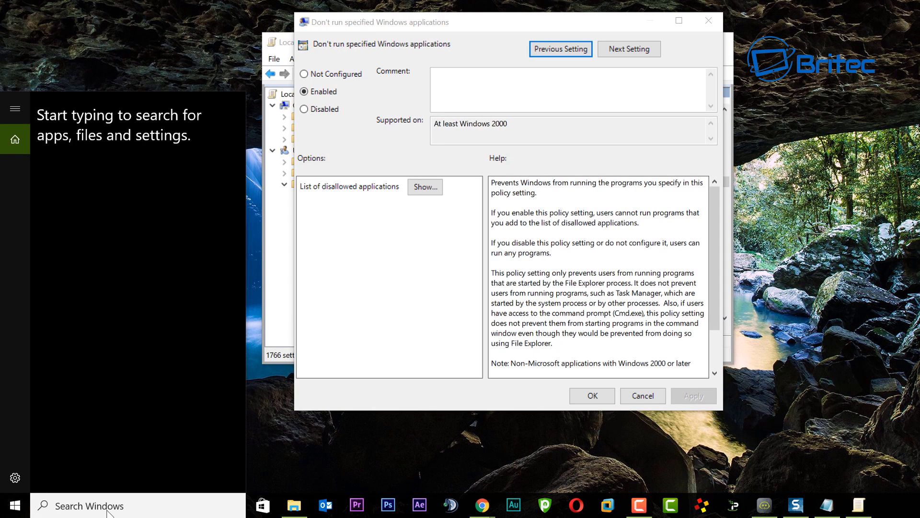
{"action": "type", "text": "cmd"}
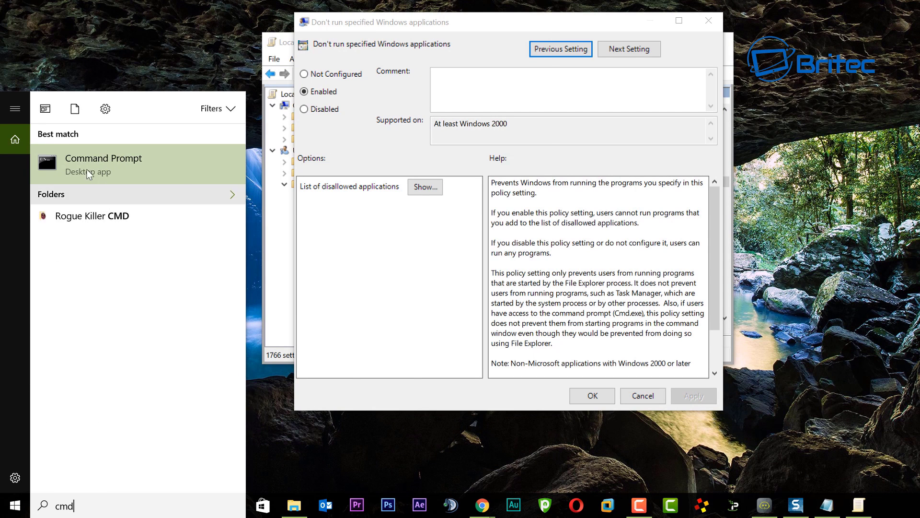
{"action": "left_click", "coordinate": [87, 169]}
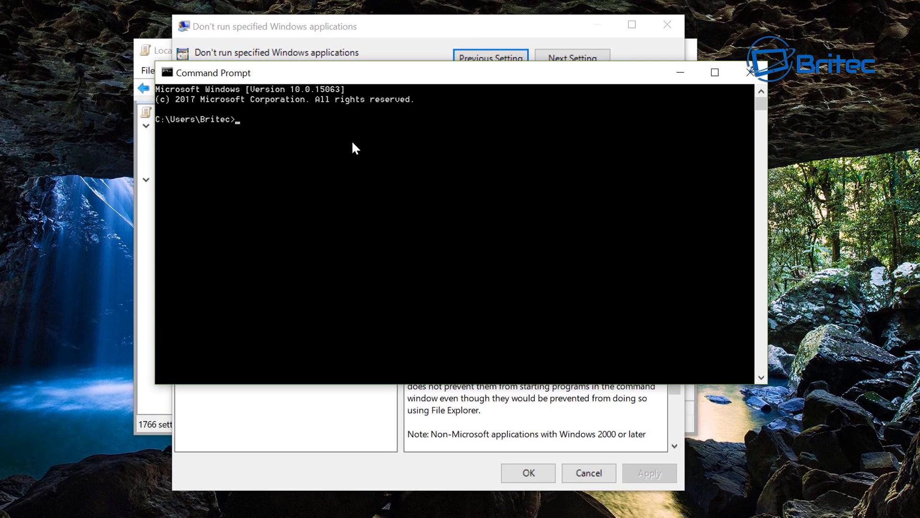
Run syskey.exe, dismiss the restrictions error, then search Windows for syskey.
{"action": "type", "text": "syskey.exe"}
{"action": "key", "text": "Return"}
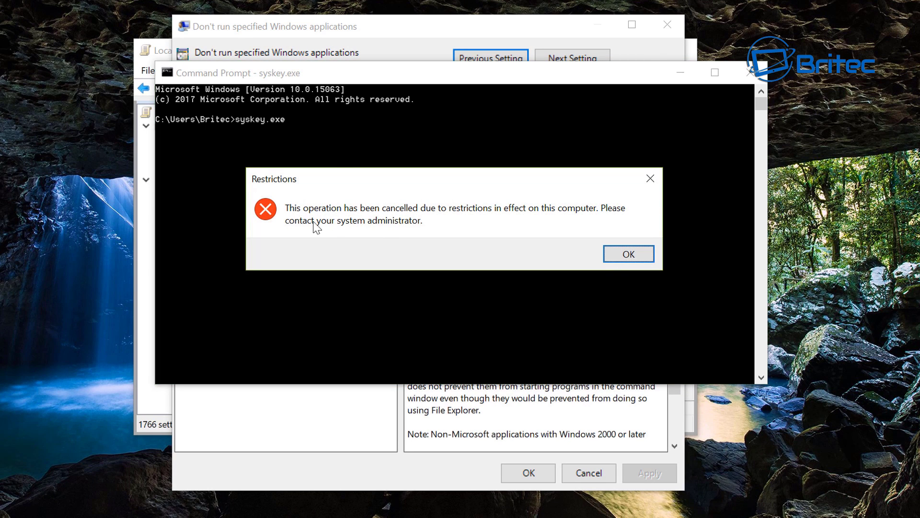
{"action": "left_click", "coordinate": [628, 256]}
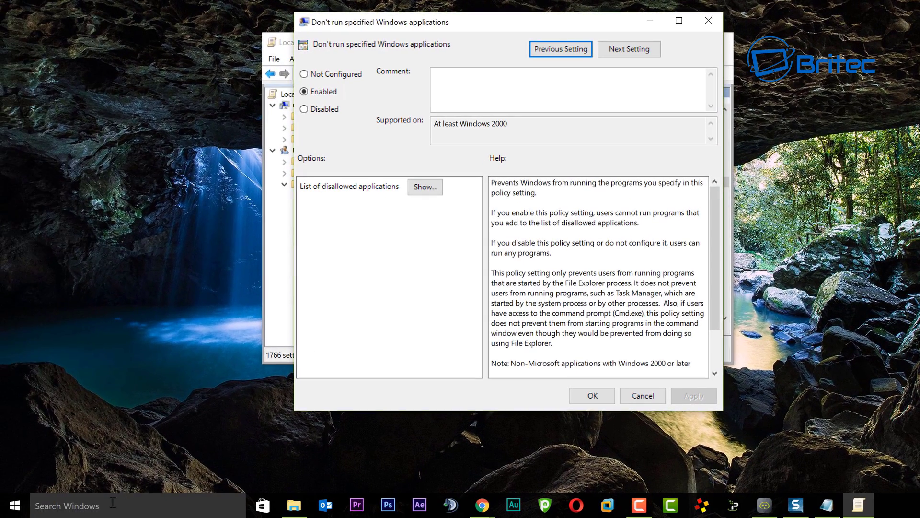
{"action": "left_click", "coordinate": [113, 502]}
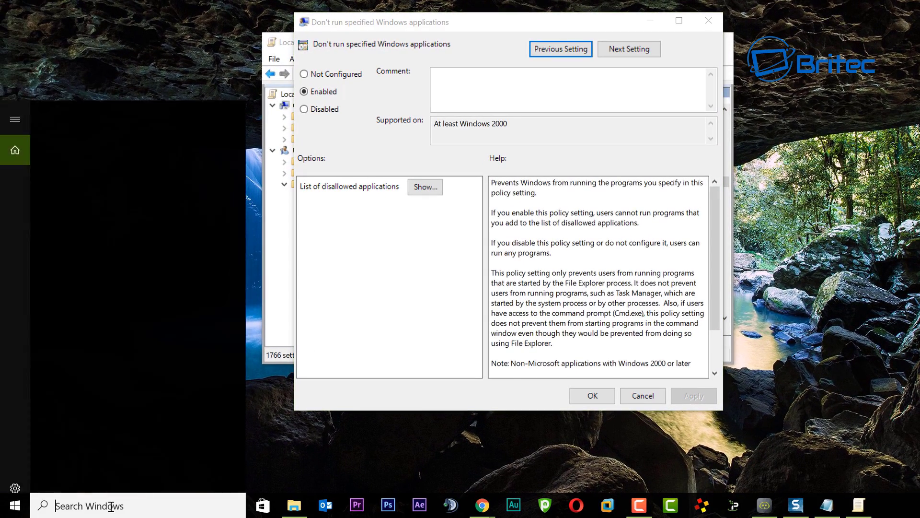
{"action": "type", "text": "syskey"}
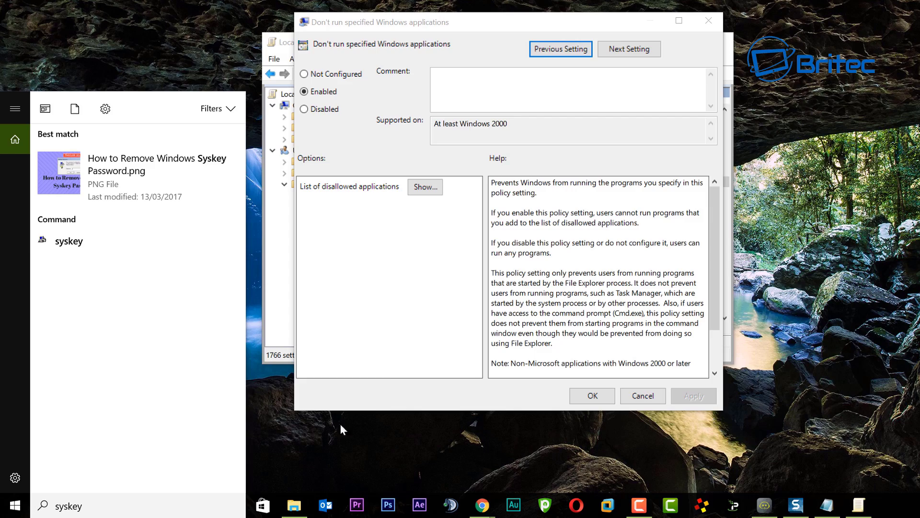
Reopen the disallowed applications list and add msconfig.exe and regedit.exe below syskey.exe.
{"action": "left_click", "coordinate": [14, 504]}
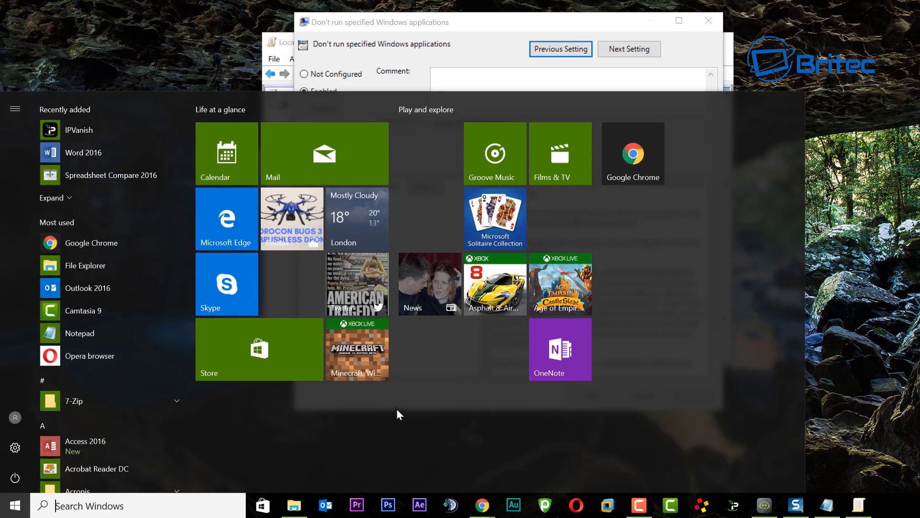
{"action": "left_click", "coordinate": [791, 369]}
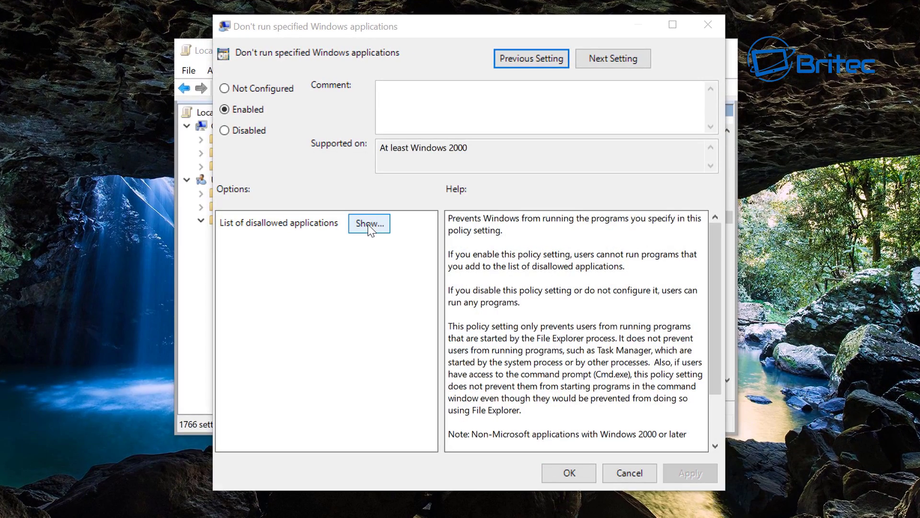
{"action": "left_click", "coordinate": [370, 224]}
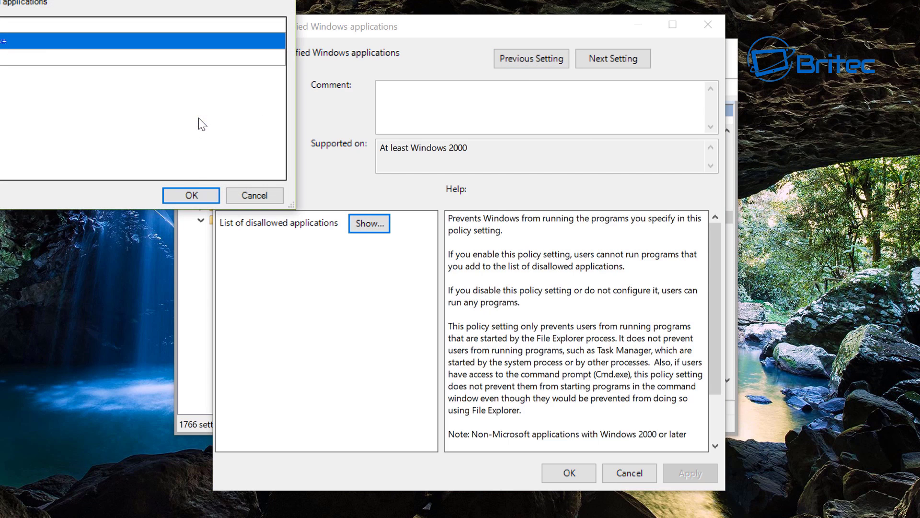
{"action": "left_click_drag", "start_coordinate": [48, 1], "coordinate": [421, 191]}
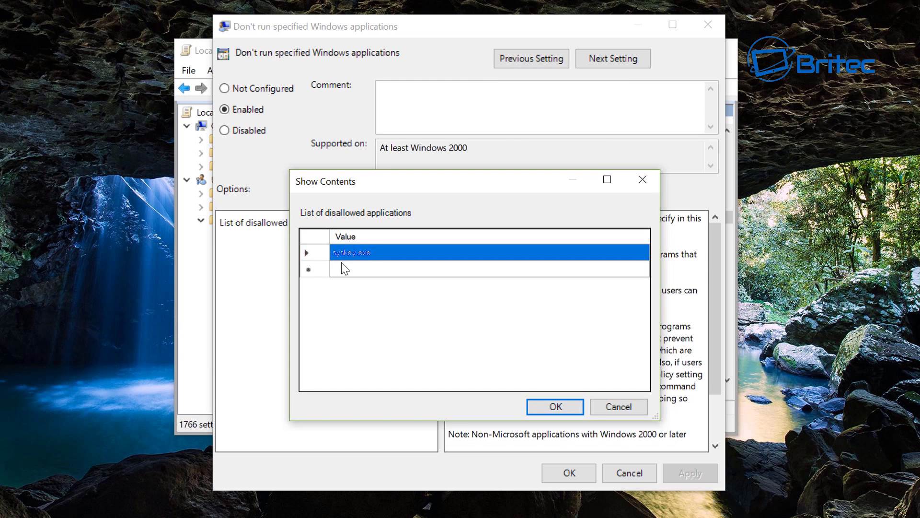
{"action": "left_click", "coordinate": [365, 269]}
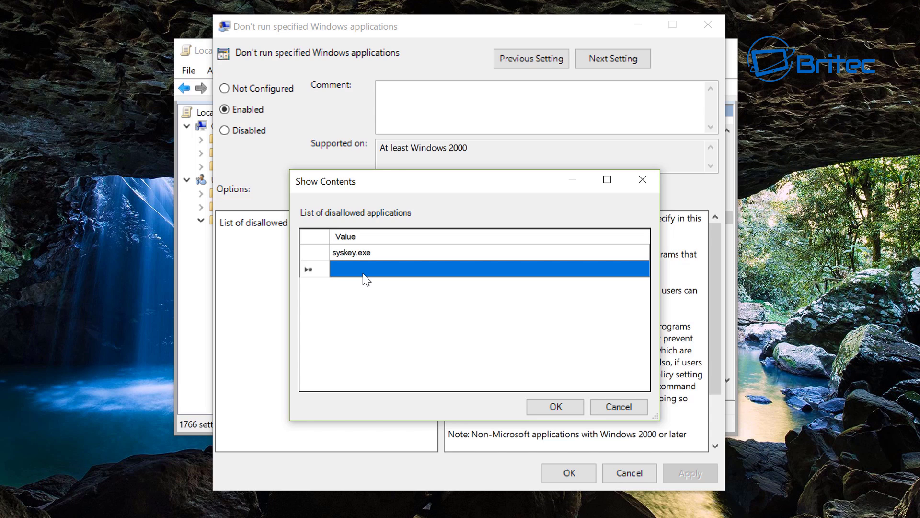
{"action": "type", "text": "msconfig"}
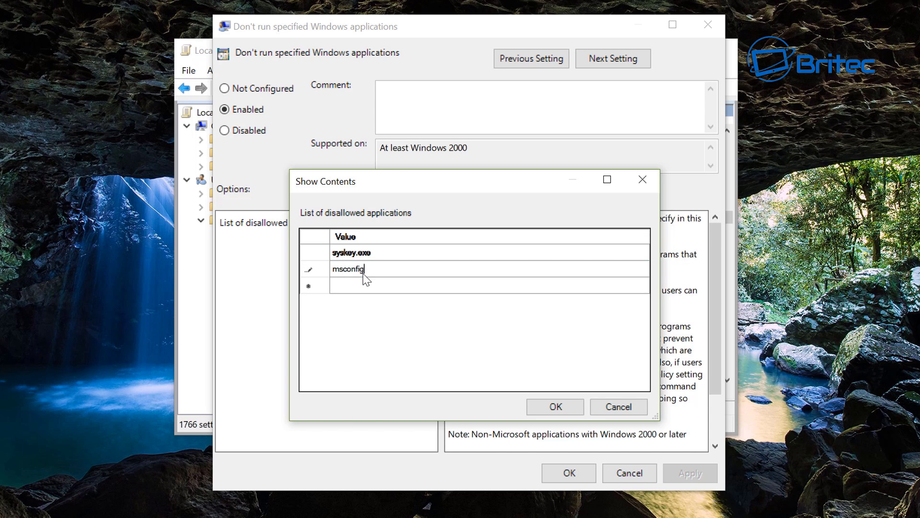
{"action": "type", "text": ".exe"}
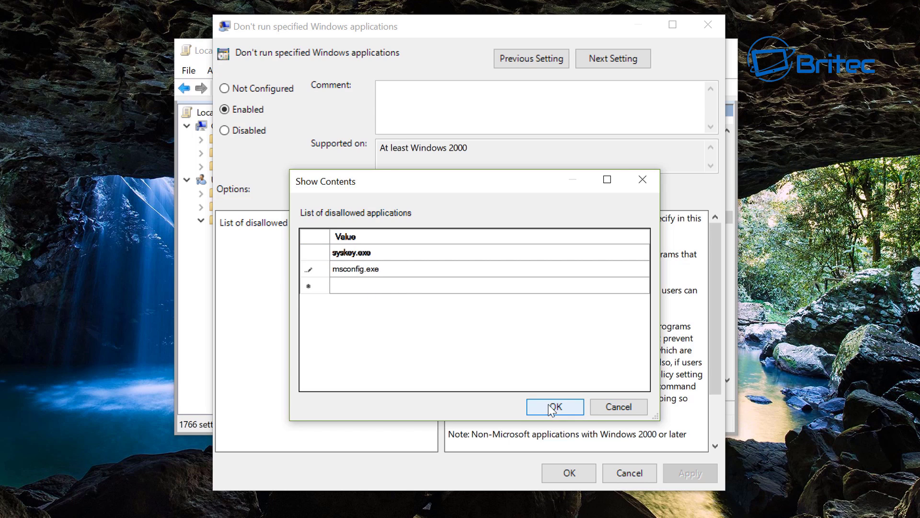
{"action": "left_click", "coordinate": [346, 290]}
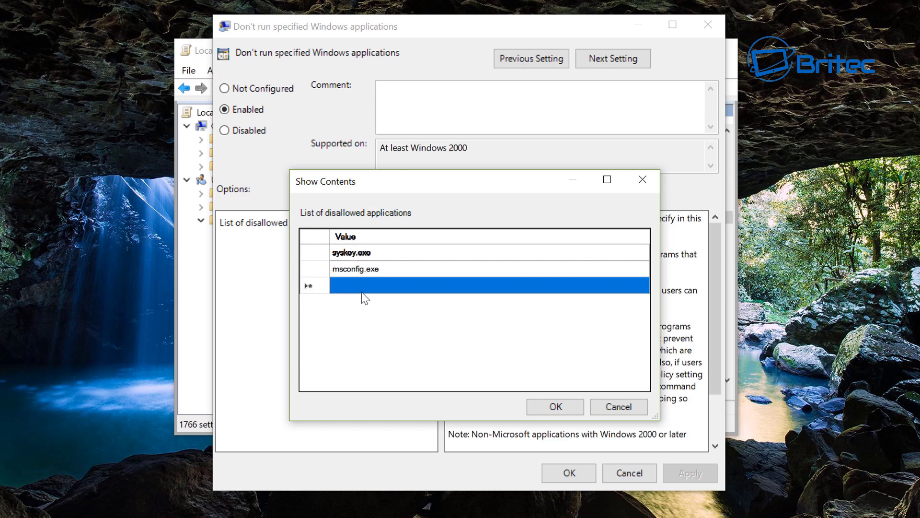
{"action": "type", "text": "reg"}
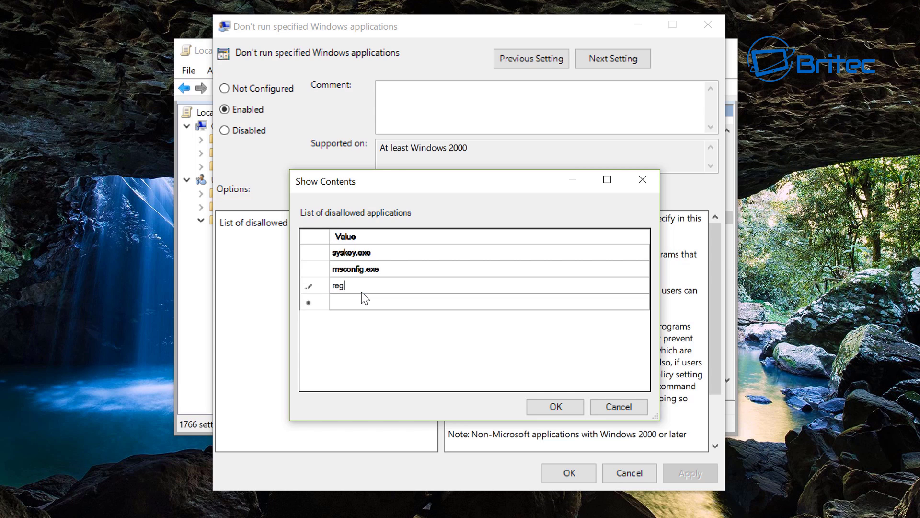
{"action": "type", "text": "edit.exe"}
Add control.exe, msinfo.exe and cmd.exe to the list and save it.
{"action": "left_click", "coordinate": [347, 304]}
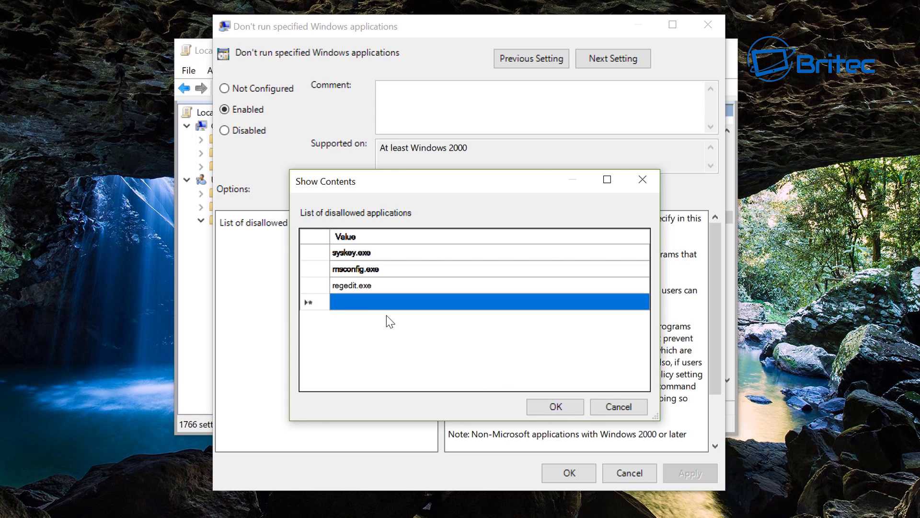
{"action": "type", "text": "control"}
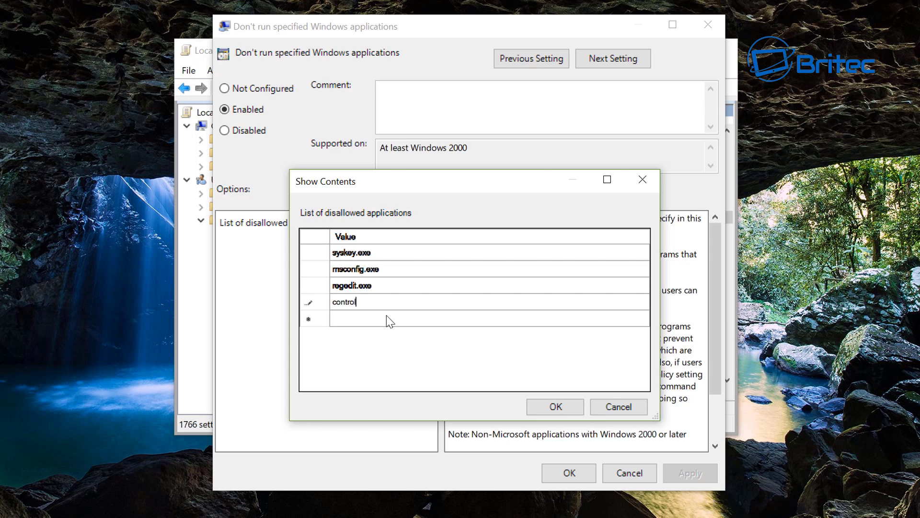
{"action": "type", "text": ".exe"}
{"action": "left_click", "coordinate": [348, 319]}
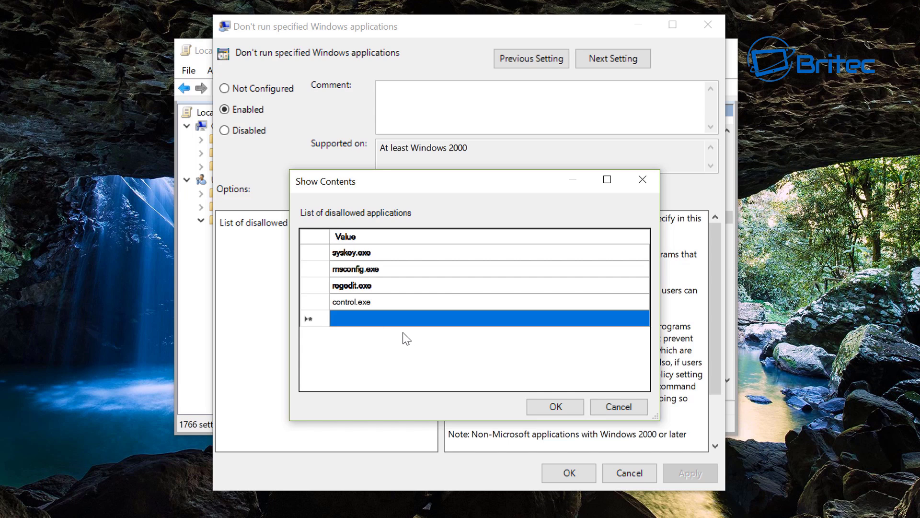
{"action": "type", "text": "msinfo.exe"}
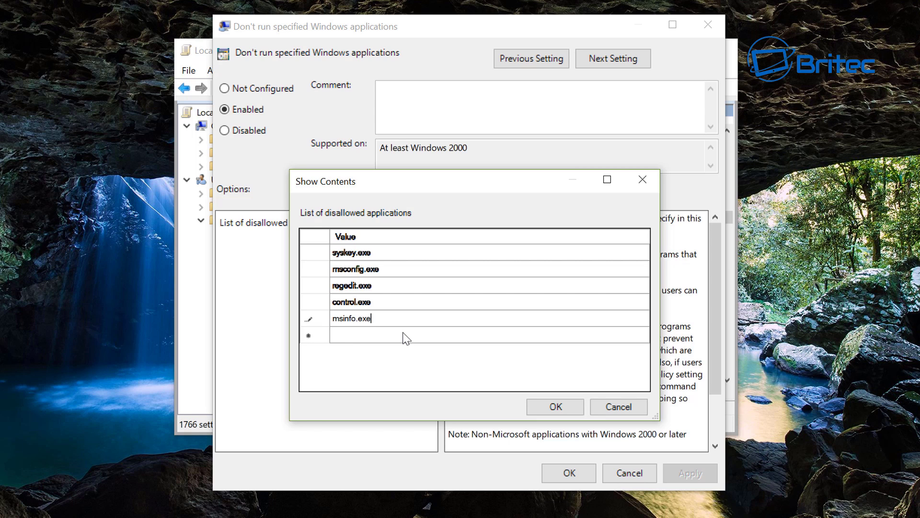
{"action": "left_click", "coordinate": [434, 336]}
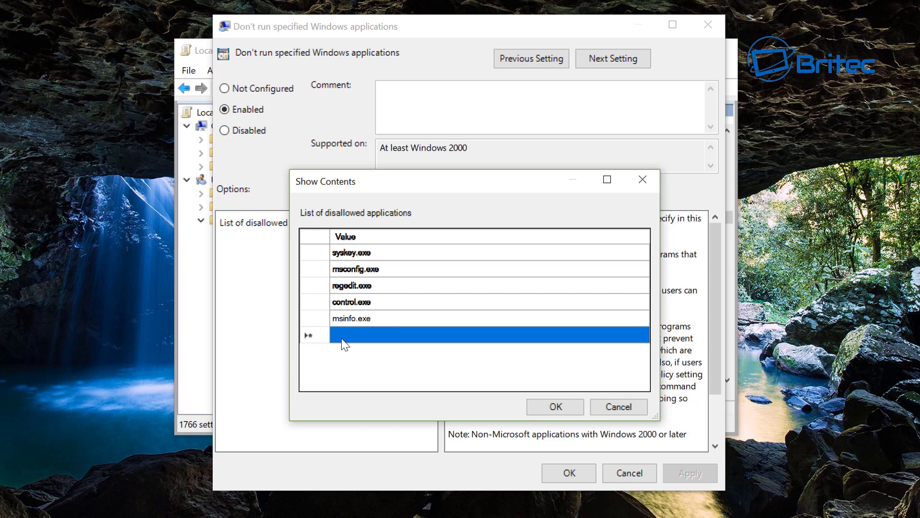
{"action": "type", "text": "cmd.exe"}
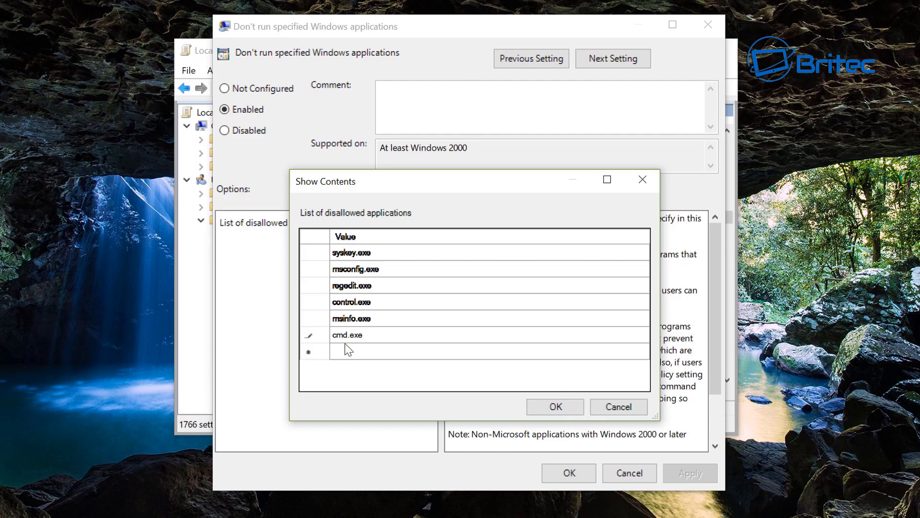
{"action": "left_click", "coordinate": [556, 406]}
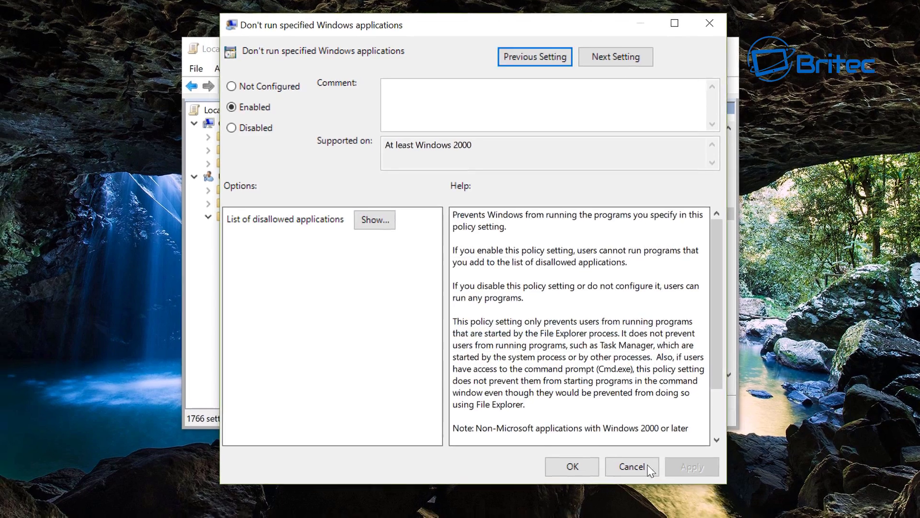
{"action": "left_click", "coordinate": [134, 500]}
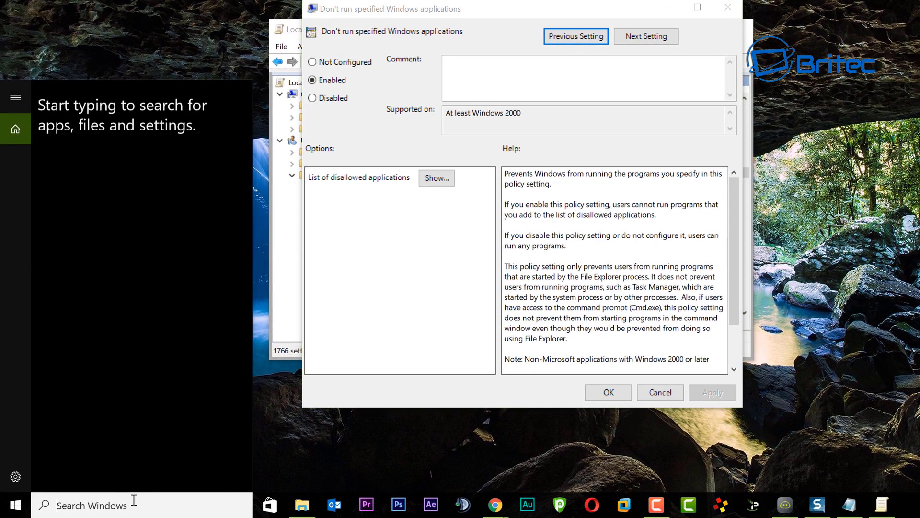
{"action": "type", "text": "cmd"}
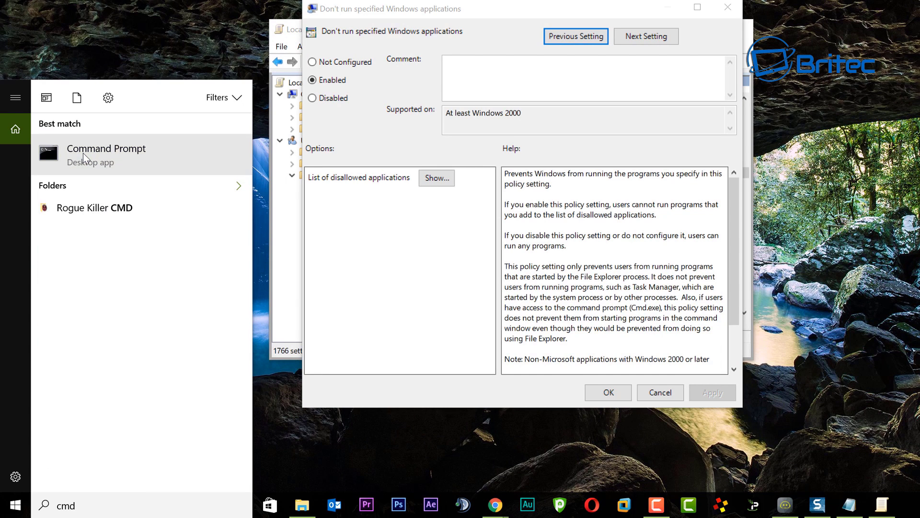
{"action": "left_click", "coordinate": [58, 155]}
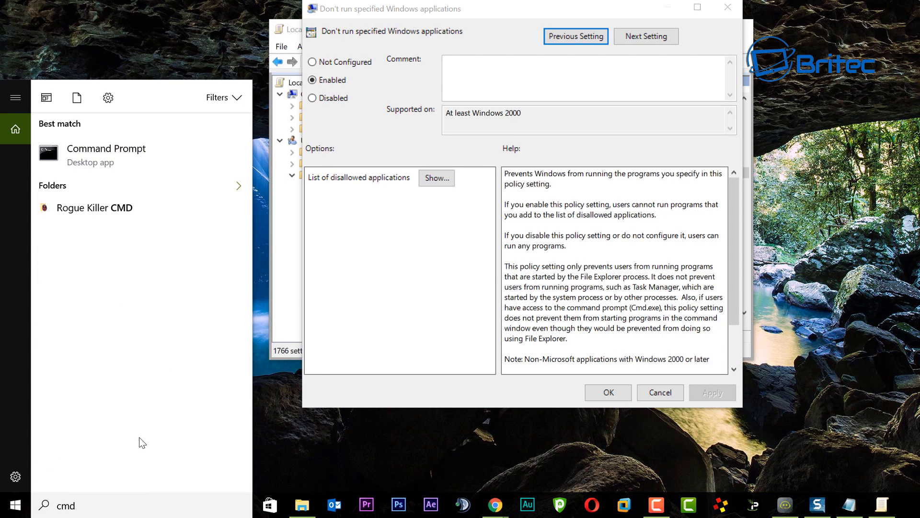
{"action": "right_click", "coordinate": [131, 164]}
{"action": "left_click", "coordinate": [168, 179]}
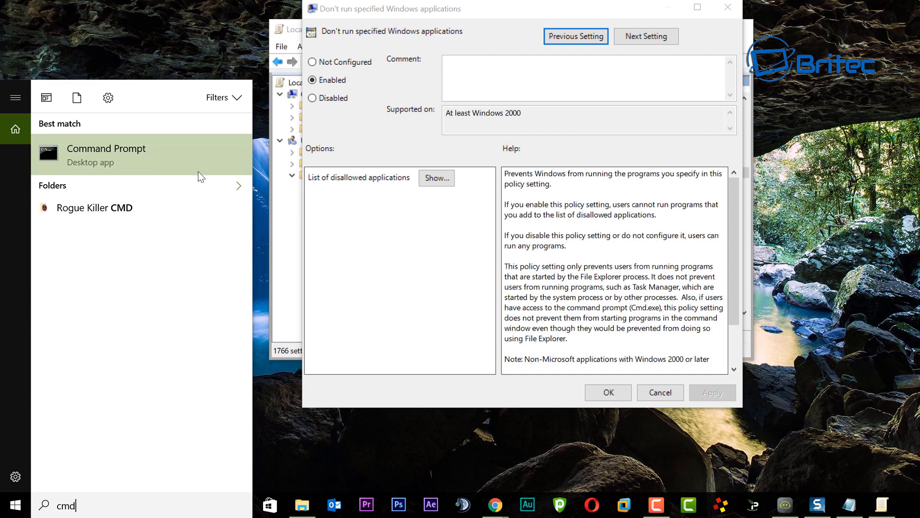
{"action": "right_click", "coordinate": [154, 150]}
{"action": "left_click", "coordinate": [188, 166]}
{"action": "left_click", "coordinate": [431, 182]}
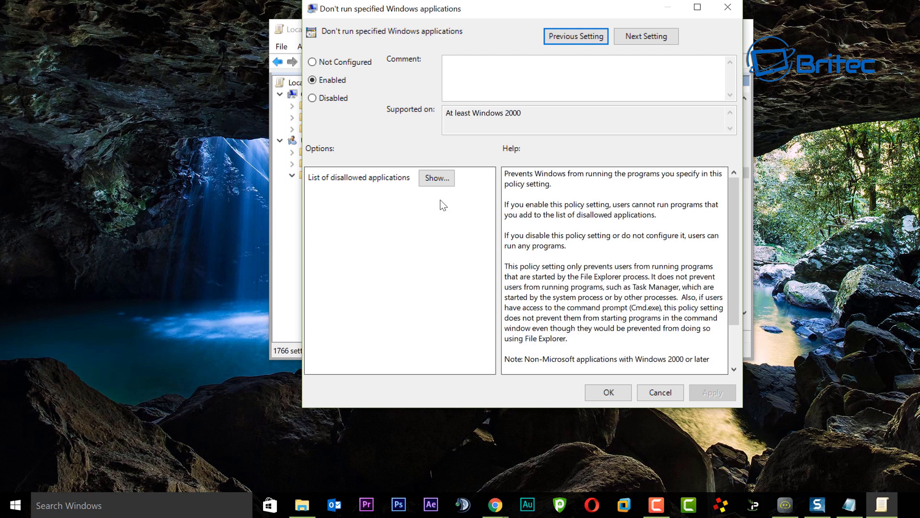
Review the disallowed list without changes, then reset the policy to Not Configured and apply.
{"action": "left_click", "coordinate": [437, 177]}
{"action": "left_click_drag", "start_coordinate": [222, 13], "coordinate": [480, 125]}
{"action": "left_click", "coordinate": [446, 242]}
{"action": "left_click", "coordinate": [433, 258]}
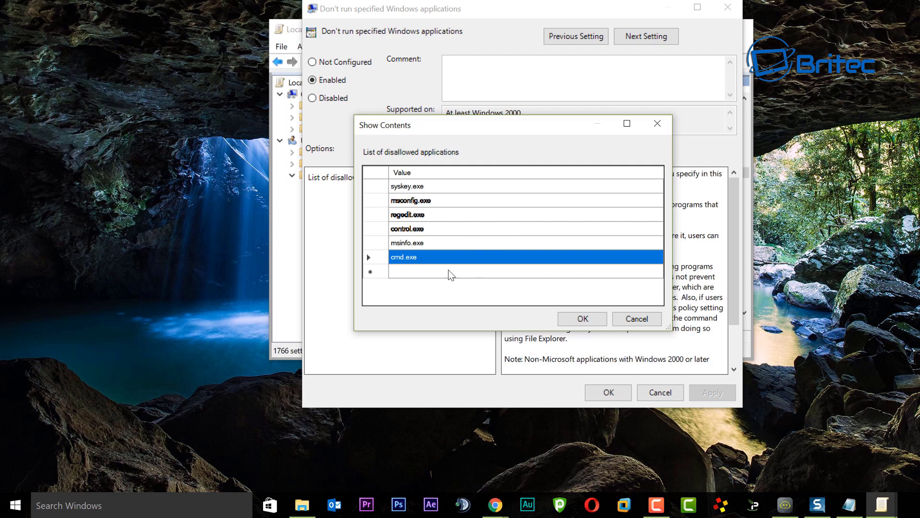
{"action": "left_click", "coordinate": [415, 258]}
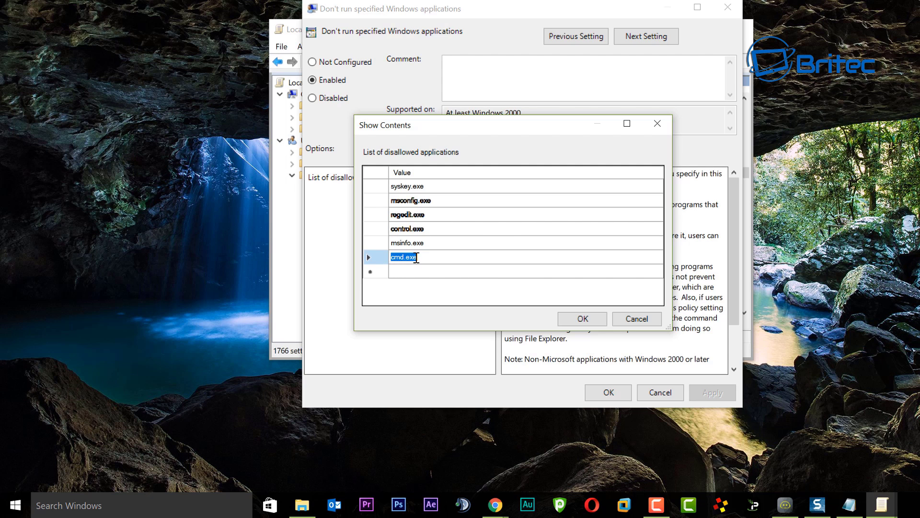
{"action": "left_click", "coordinate": [626, 318]}
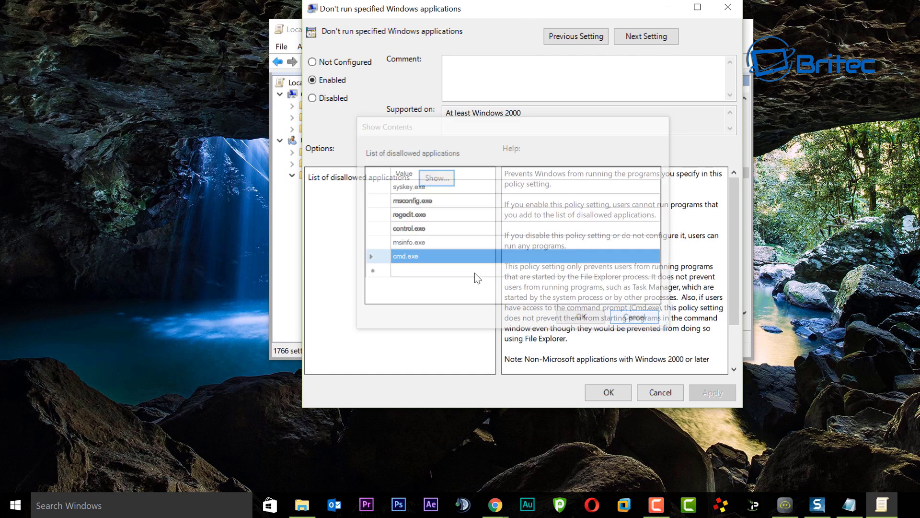
{"action": "left_click", "coordinate": [312, 62]}
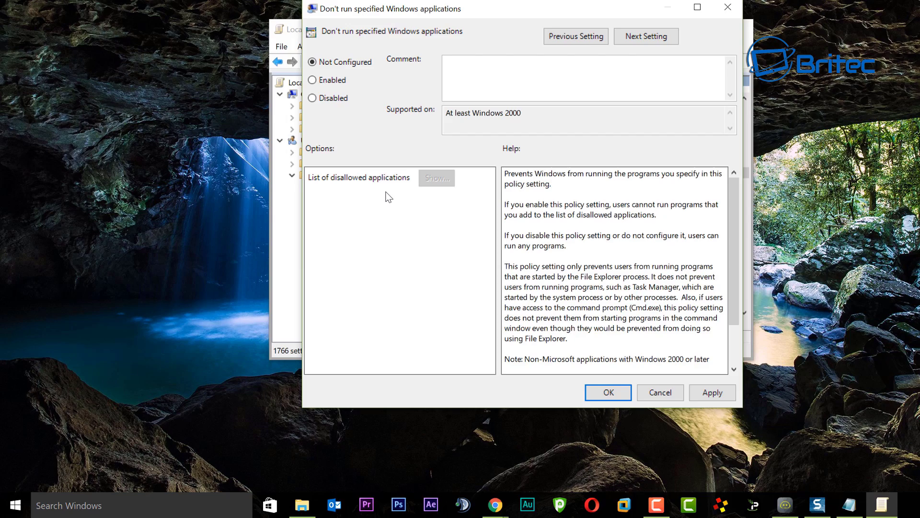
{"action": "left_click", "coordinate": [712, 392]}
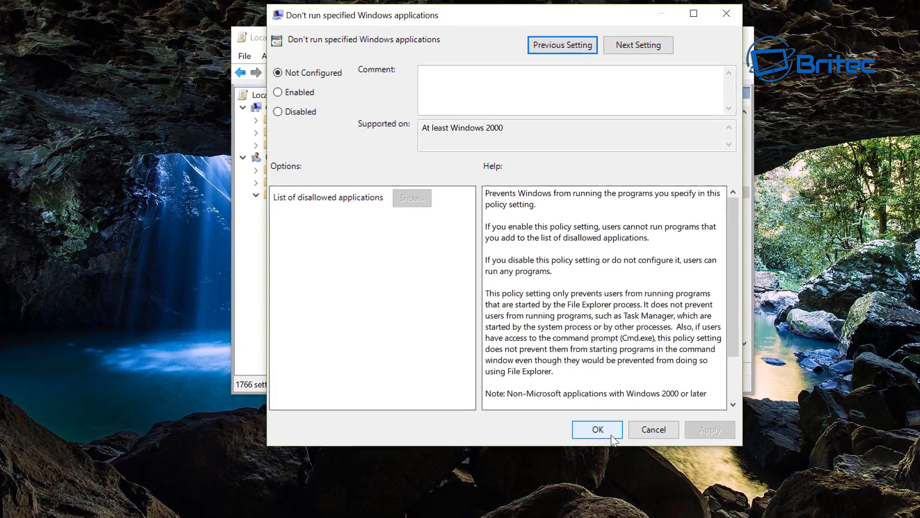
{"action": "left_click", "coordinate": [608, 393]}
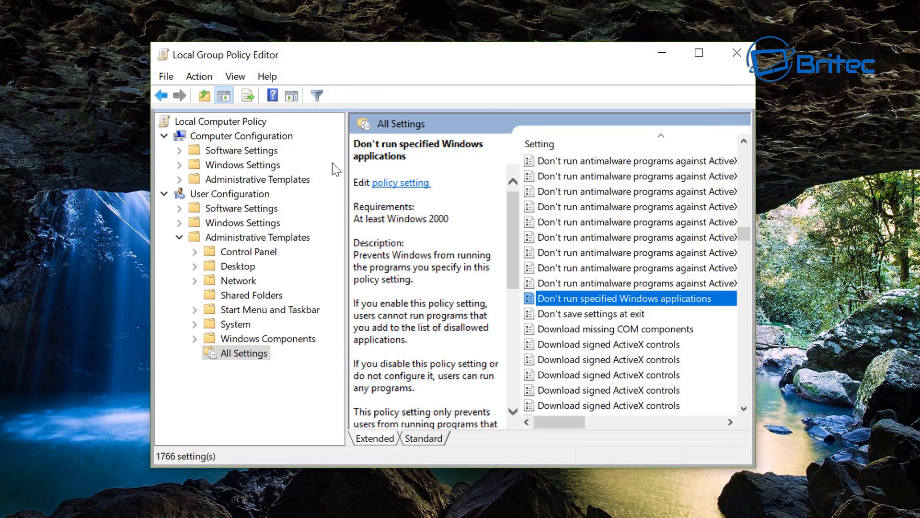
Reopen the policy to confirm its disallowed list is empty, closing without saving.
{"action": "double_click", "coordinate": [594, 298]}
{"action": "left_click_drag", "start_coordinate": [81, 30], "coordinate": [333, 11]}
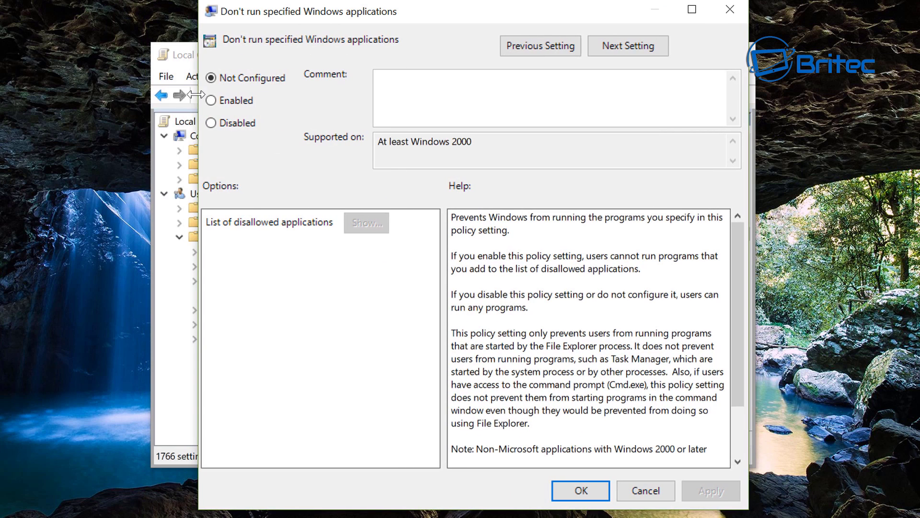
{"action": "left_click", "coordinate": [211, 100]}
{"action": "left_click", "coordinate": [365, 229]}
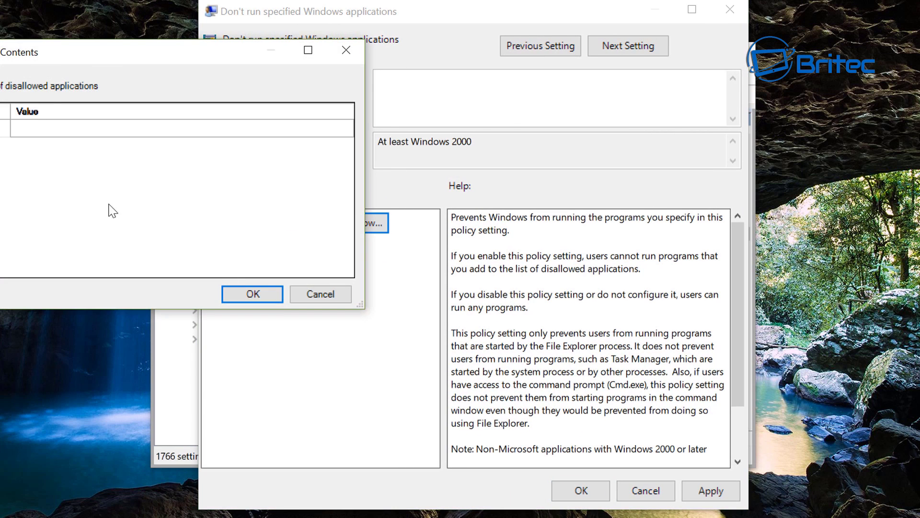
{"action": "left_click_drag", "start_coordinate": [96, 67], "coordinate": [403, 170]}
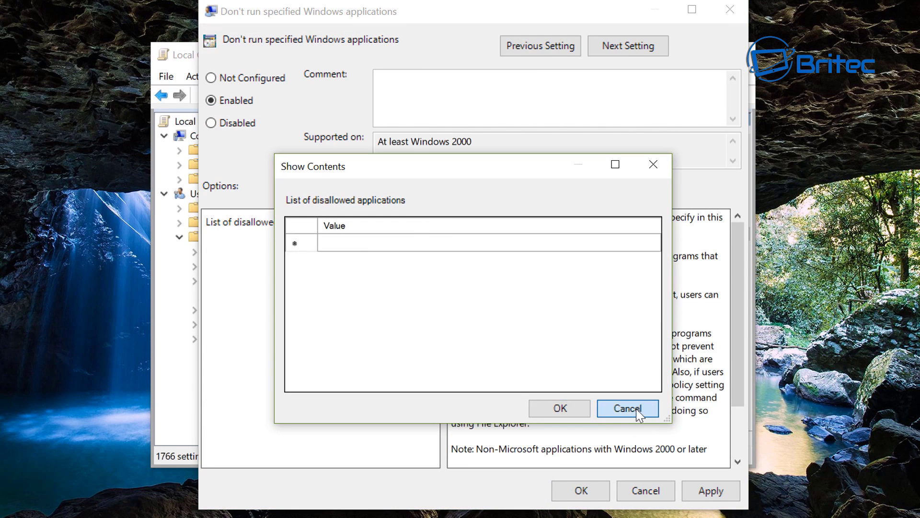
{"action": "left_click", "coordinate": [607, 408]}
{"action": "left_click", "coordinate": [730, 10]}
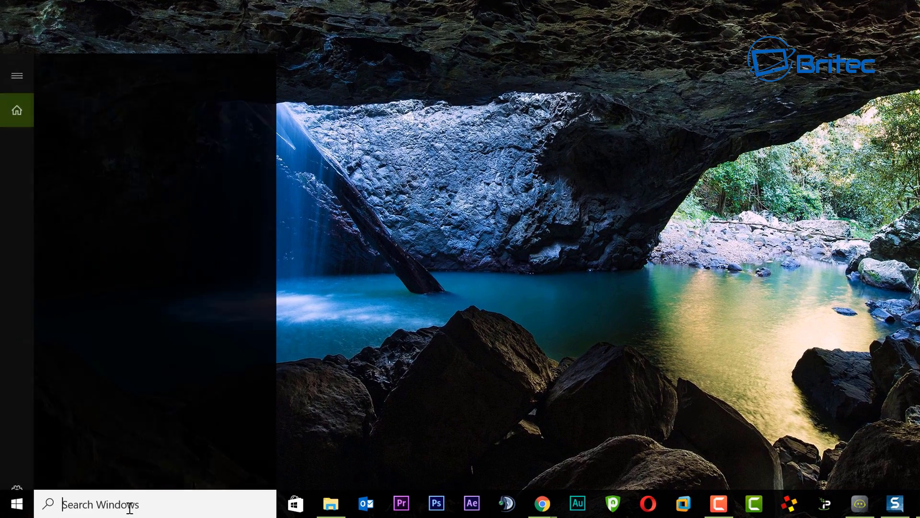
Open Command Prompt from a cmd search to confirm it runs, then close it.
{"action": "type", "text": "cmd"}
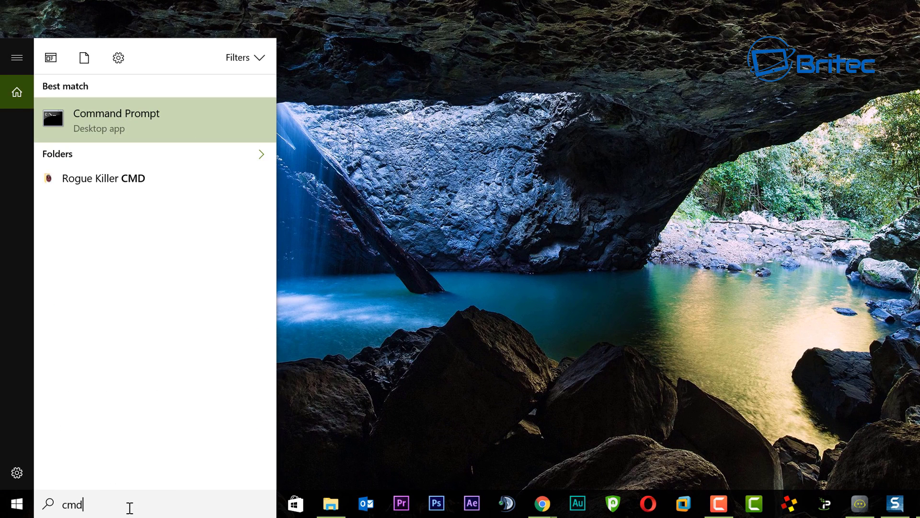
{"action": "left_click", "coordinate": [134, 124]}
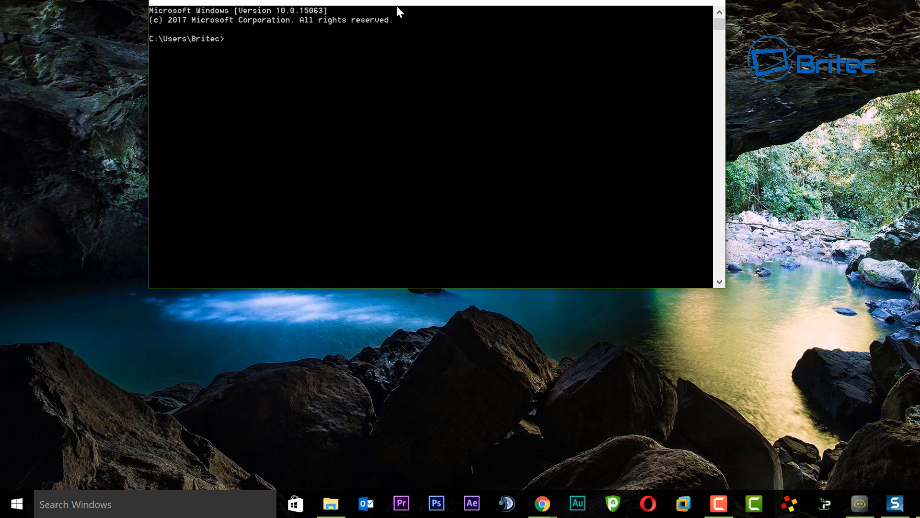
{"action": "left_click_drag", "start_coordinate": [396, 6], "coordinate": [537, 6]}
{"action": "left_click", "coordinate": [852, 3]}
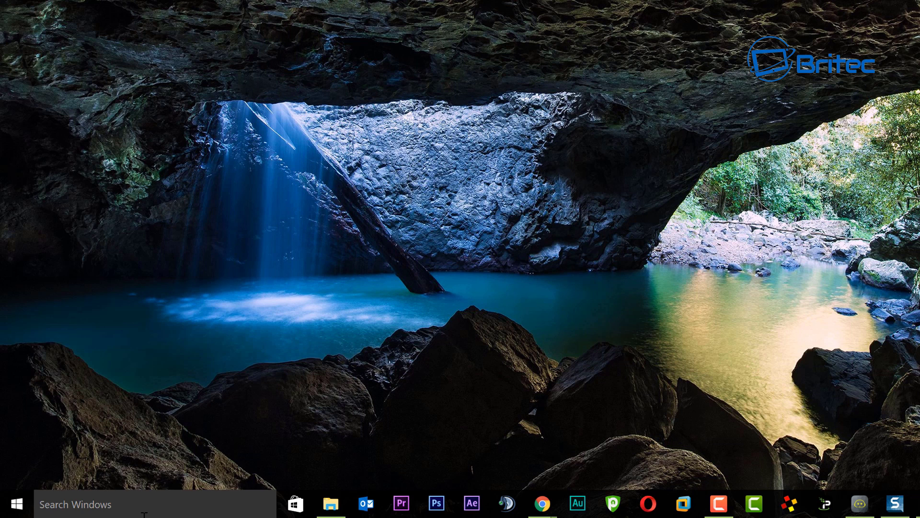
Search for regedit and launch the Registry Editor.
{"action": "left_click", "coordinate": [144, 514]}
{"action": "type", "text": "reg"}
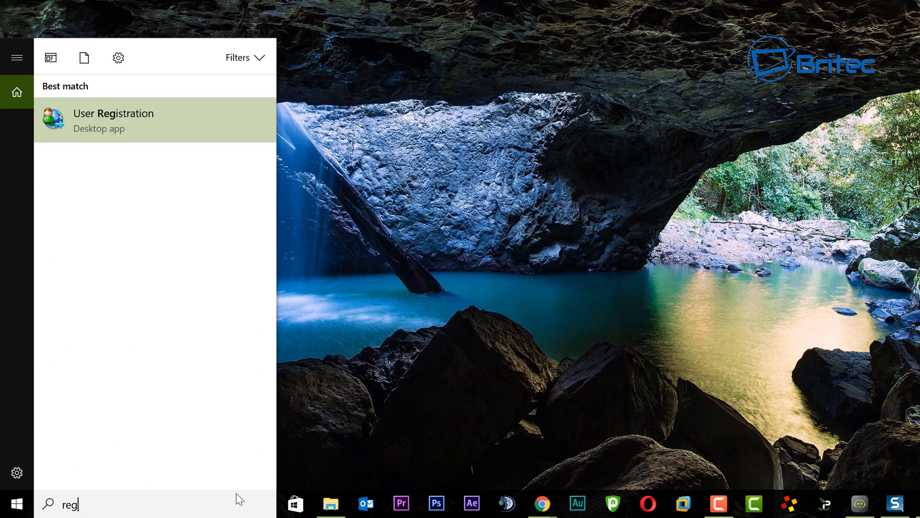
{"action": "type", "text": "edit"}
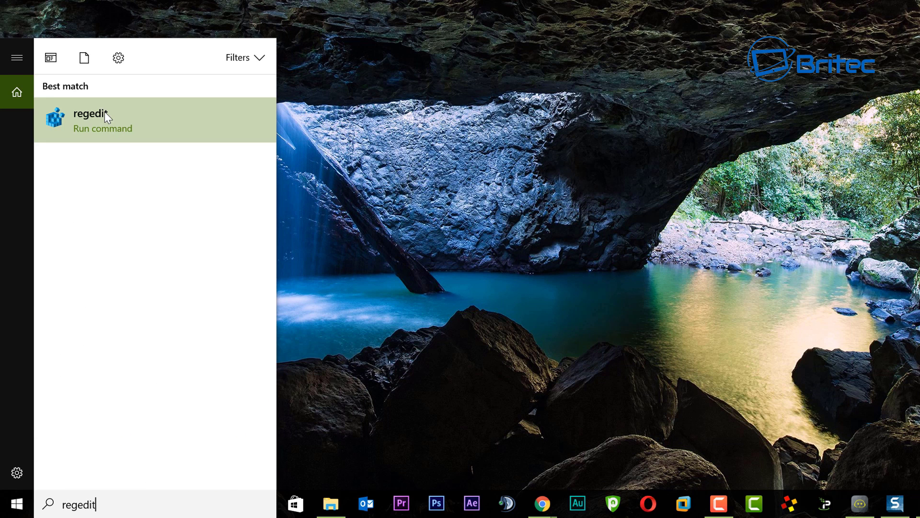
{"action": "left_click", "coordinate": [104, 115]}
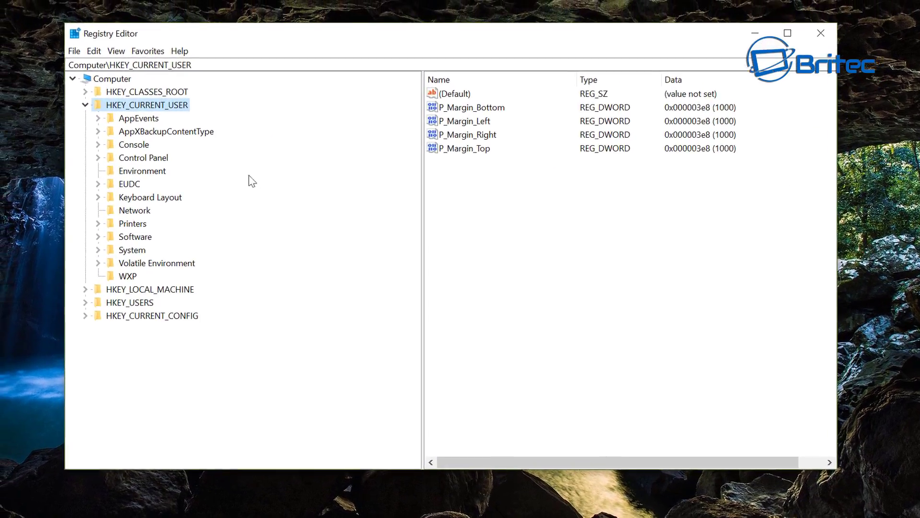
Expand HKEY_CURRENT_USER, Software and Microsoft in the registry tree.
{"action": "left_click", "coordinate": [101, 125]}
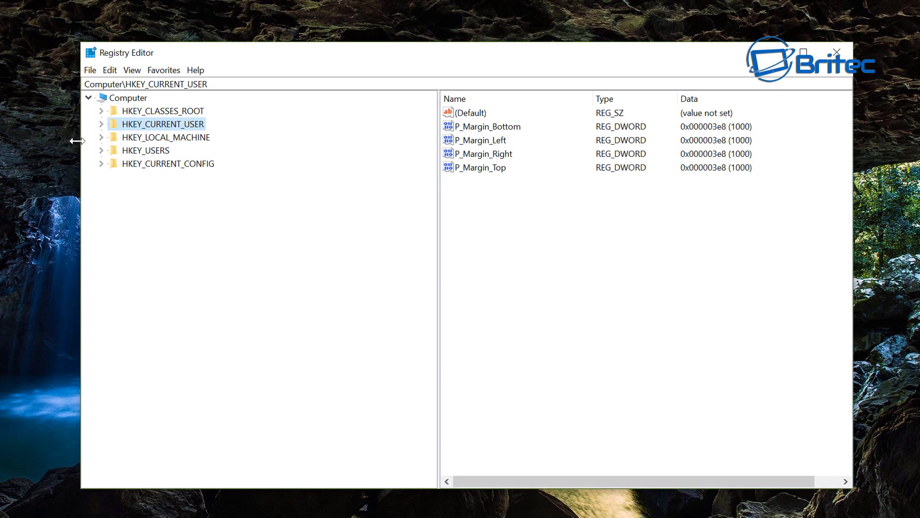
{"action": "left_click", "coordinate": [101, 124]}
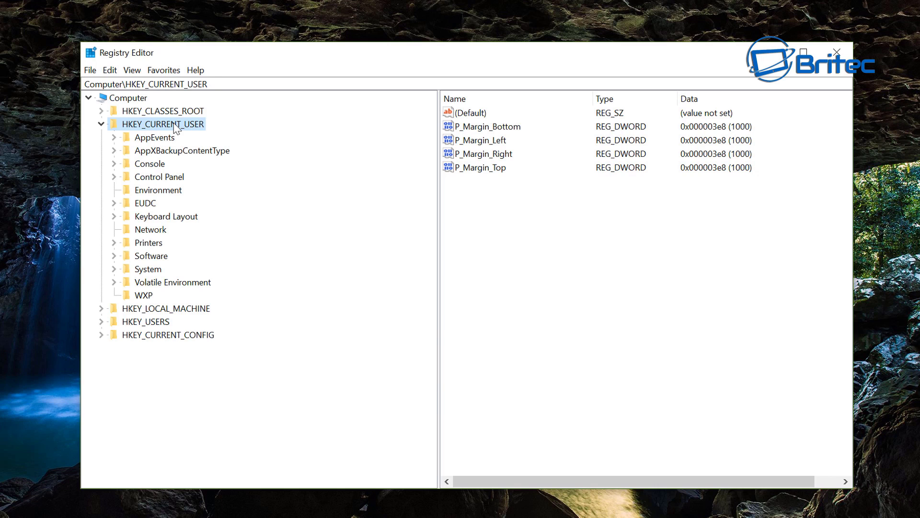
{"action": "left_click", "coordinate": [158, 257]}
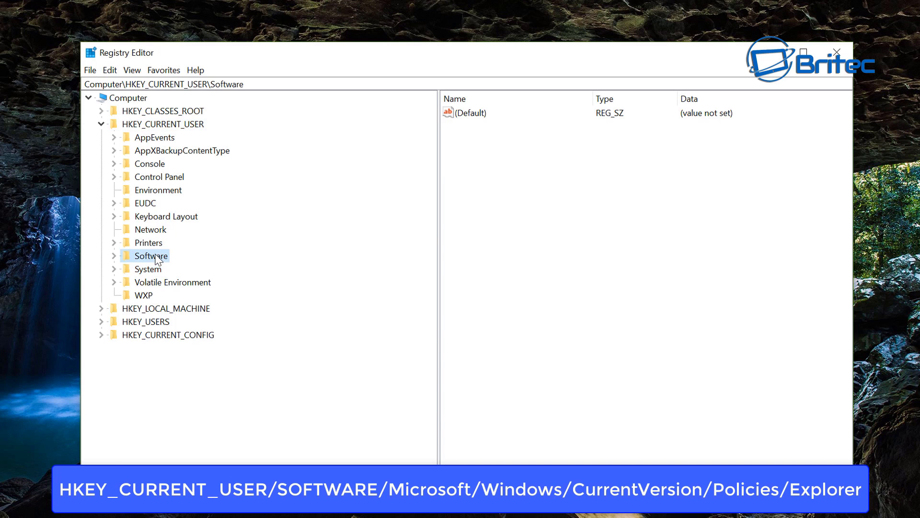
{"action": "left_click", "coordinate": [114, 255]}
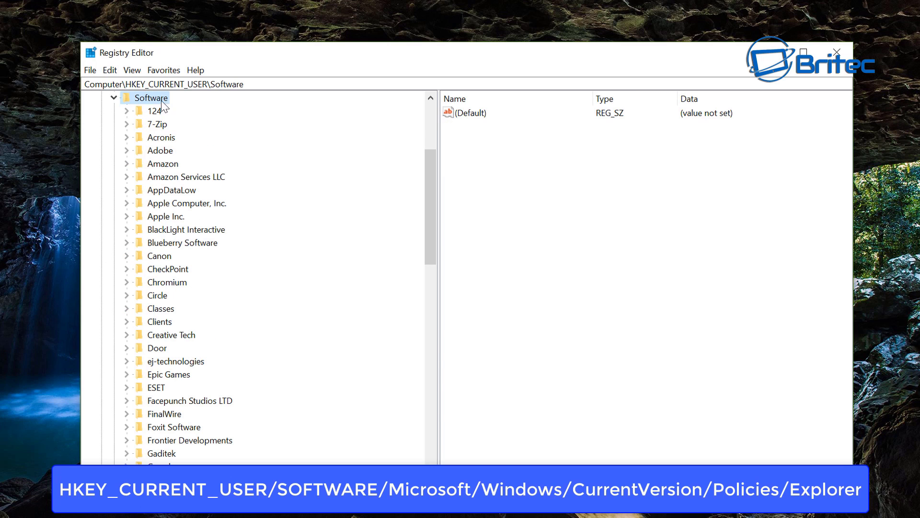
{"action": "scroll", "coordinate": [179, 300], "scroll_direction": "down", "scroll_amount": 2}
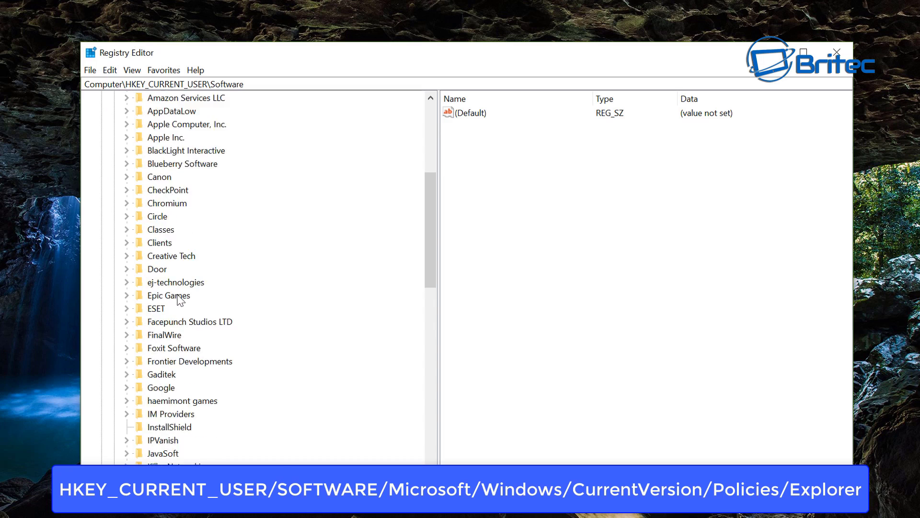
{"action": "scroll", "coordinate": [179, 301], "scroll_direction": "down", "scroll_amount": 8}
{"action": "left_click", "coordinate": [159, 298]}
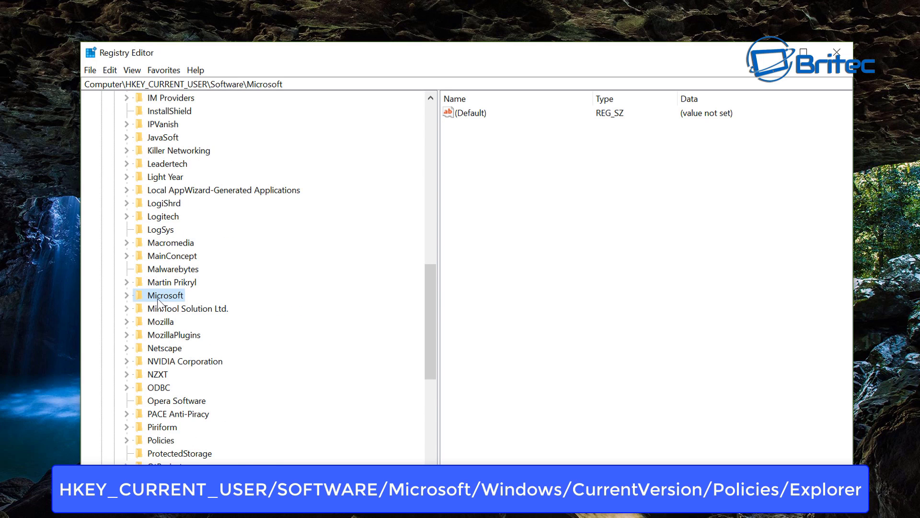
{"action": "left_click", "coordinate": [127, 296]}
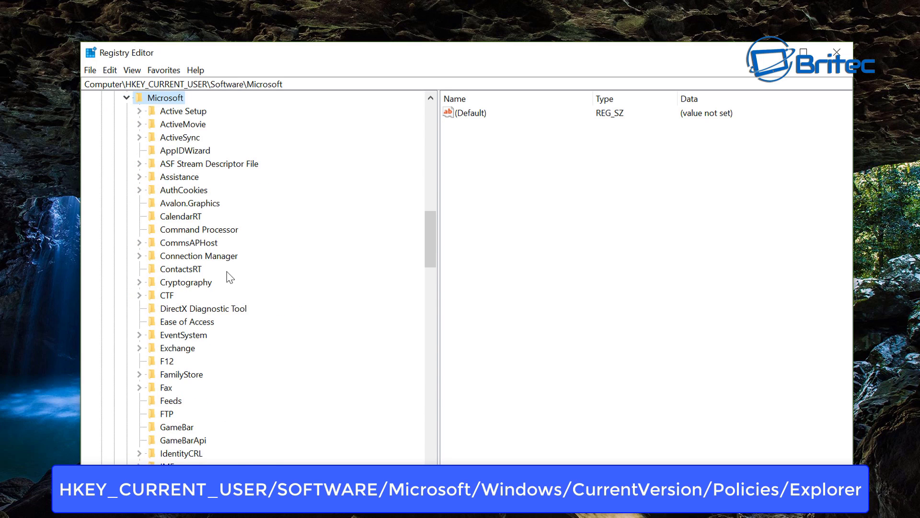
{"action": "scroll", "coordinate": [230, 268], "scroll_direction": "down", "scroll_amount": 17}
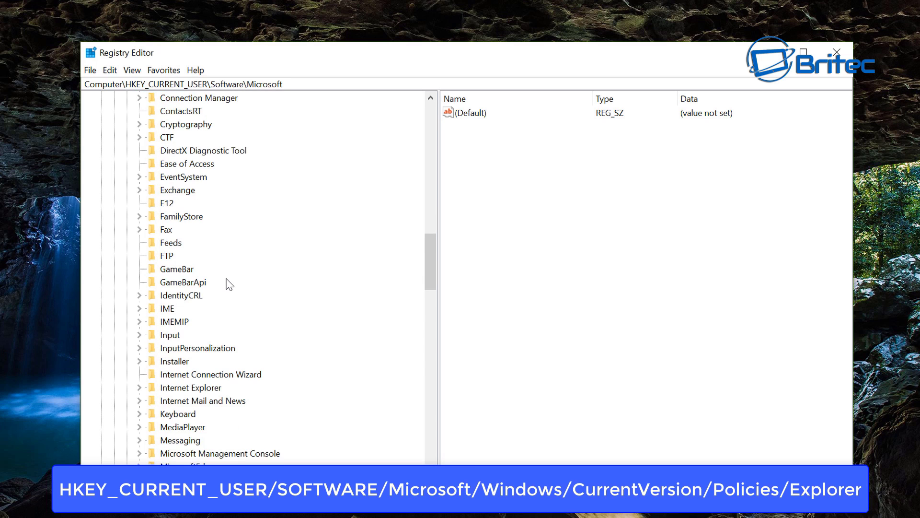
{"action": "scroll", "coordinate": [230, 286], "scroll_direction": "down", "scroll_amount": 9}
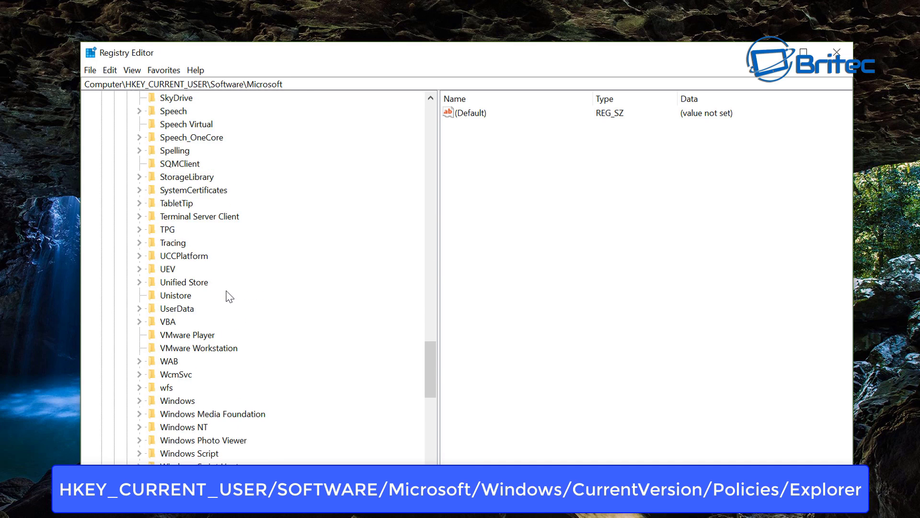
Drill into Windows\CurrentVersion\Policies and select the Explorer key.
{"action": "left_click", "coordinate": [174, 283]}
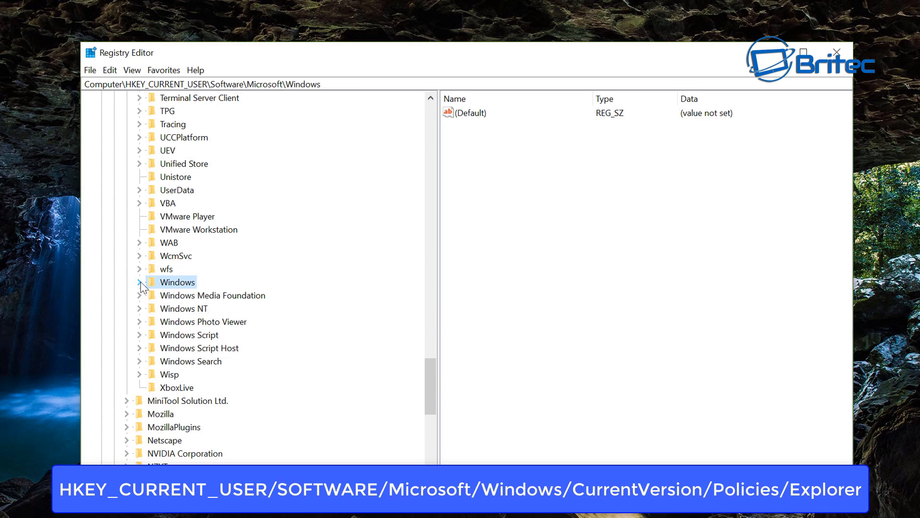
{"action": "left_click", "coordinate": [139, 282]}
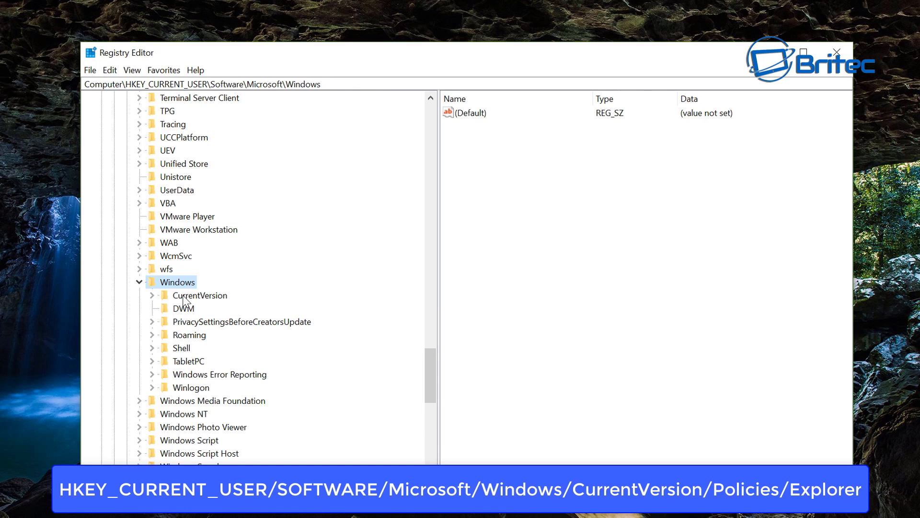
{"action": "left_click", "coordinate": [206, 295]}
{"action": "double_click", "coordinate": [207, 295]}
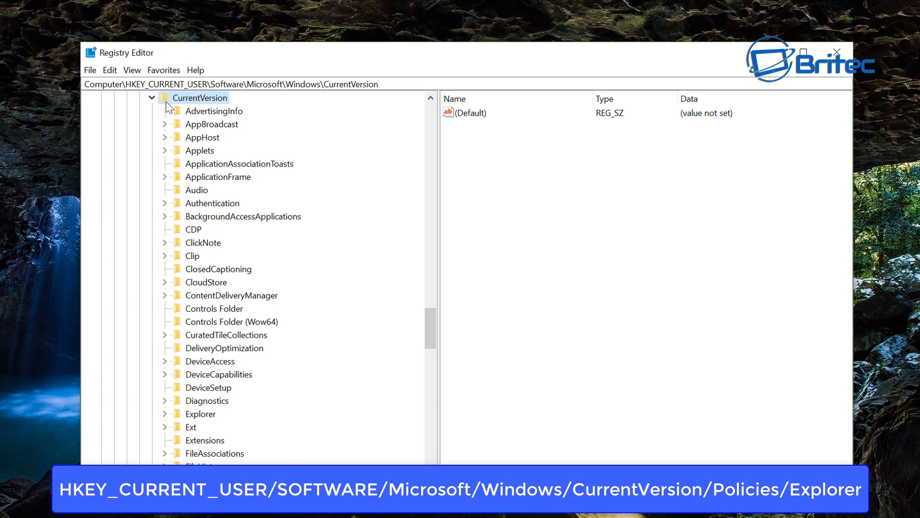
{"action": "scroll", "coordinate": [216, 262], "scroll_direction": "down", "scroll_amount": 9}
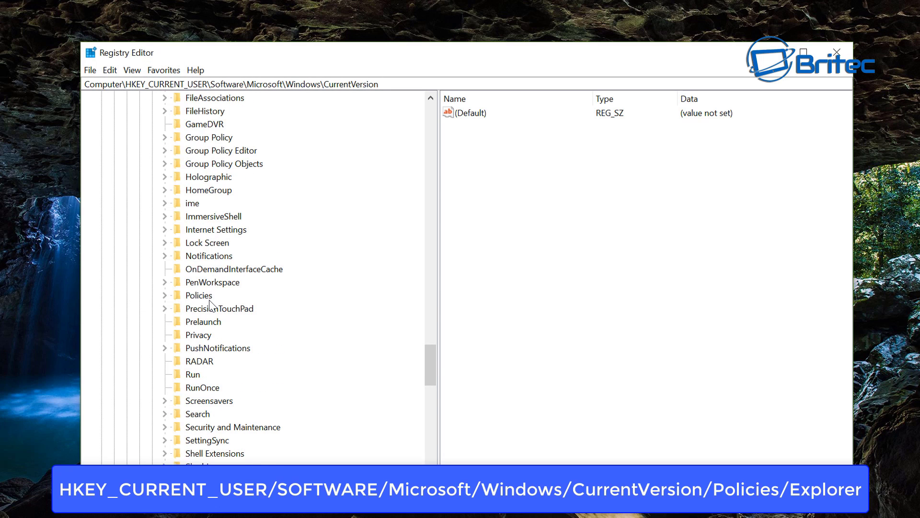
{"action": "left_click", "coordinate": [209, 297]}
{"action": "left_click", "coordinate": [165, 295]}
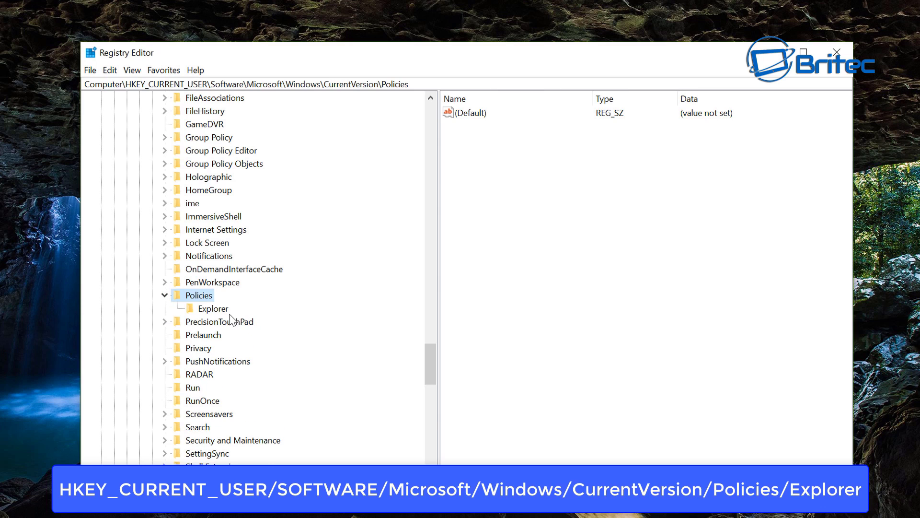
{"action": "left_click", "coordinate": [211, 312]}
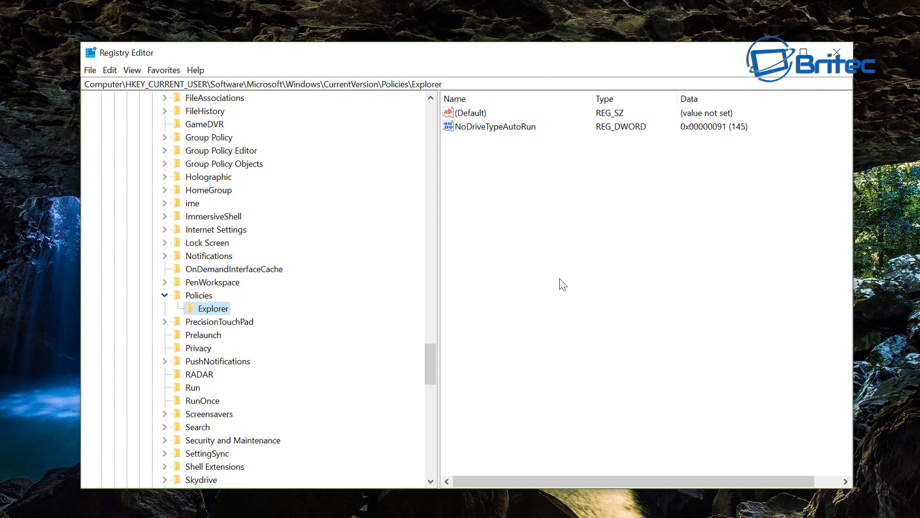
Create a new DWORD (32-bit) value named DisallowRun in the Explorer key.
{"action": "key", "text": "Tab"}
{"action": "right_click", "coordinate": [500, 187]}
{"action": "mouse_move", "coordinate": [546, 199]}
{"action": "left_click", "coordinate": [628, 240]}
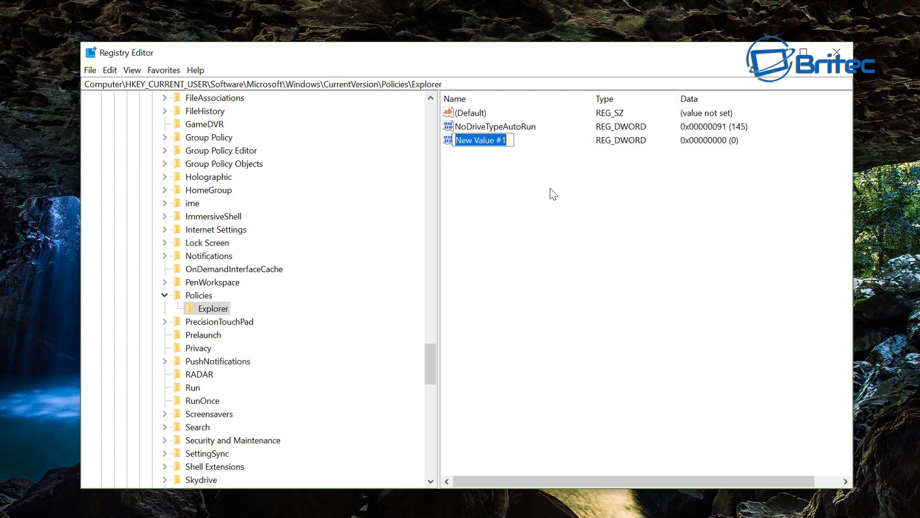
{"action": "type", "text": "Disallow"}
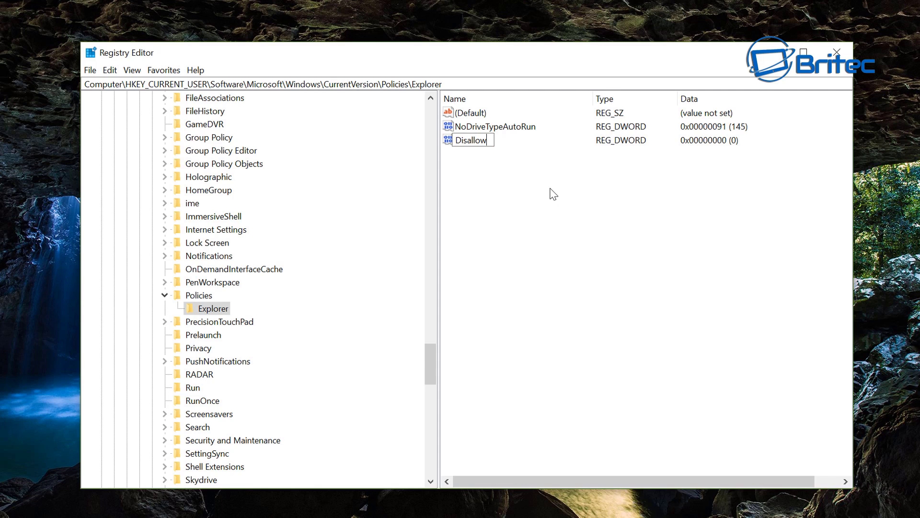
{"action": "type", "text": "Run"}
{"action": "key", "text": "Return"}
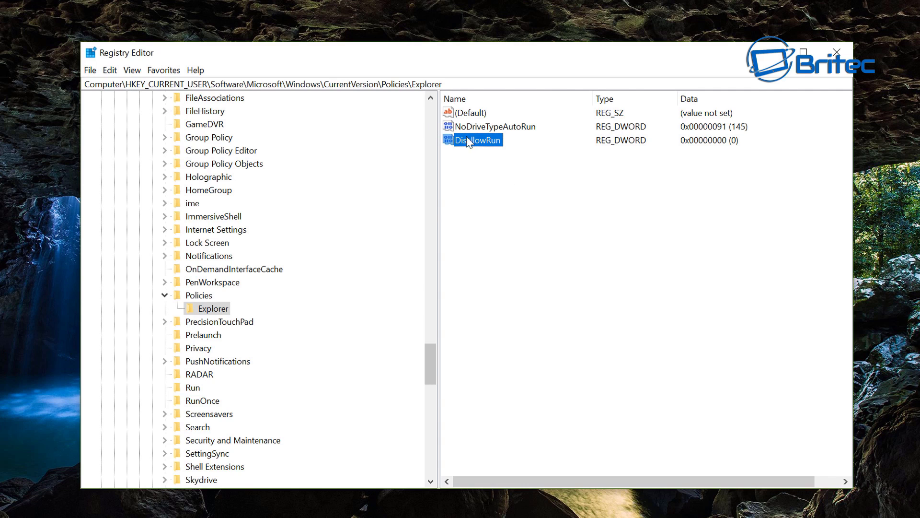
Set DisallowRun's value data to 1.
{"action": "left_click", "coordinate": [211, 309]}
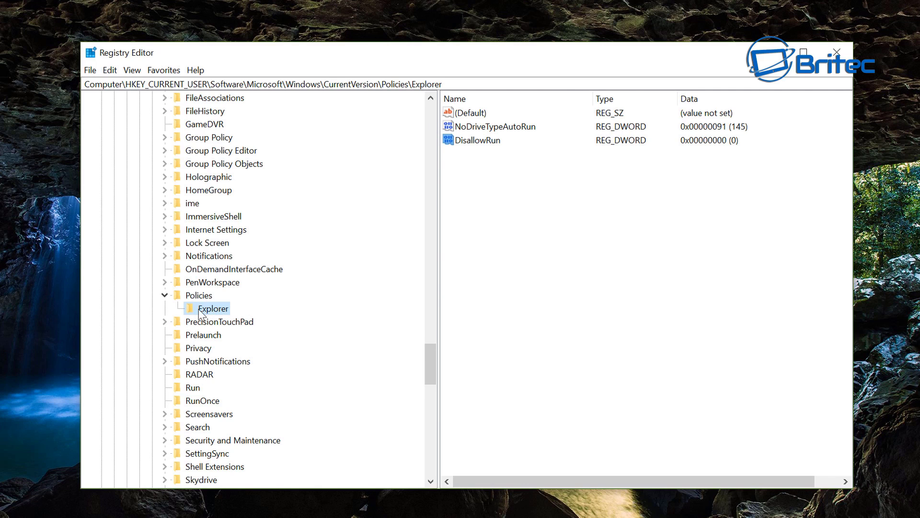
{"action": "double_click", "coordinate": [476, 140]}
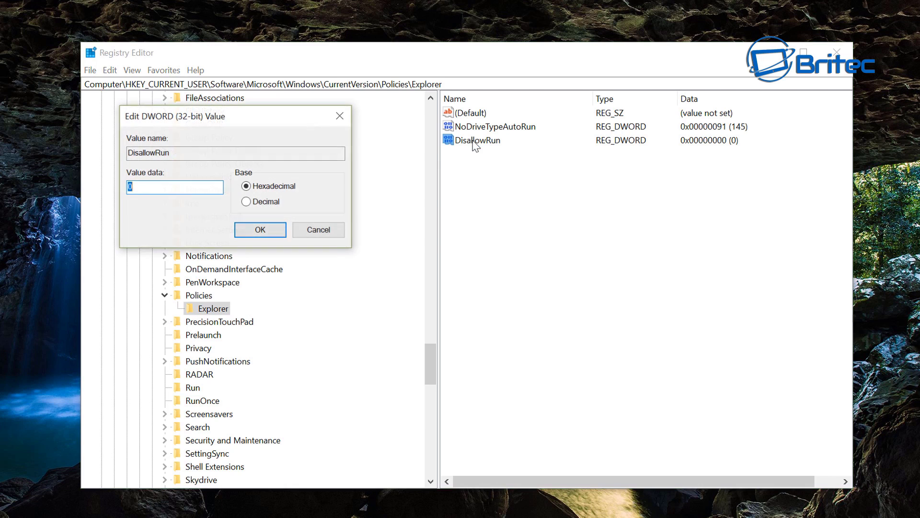
{"action": "left_click_drag", "start_coordinate": [250, 116], "coordinate": [569, 170]}
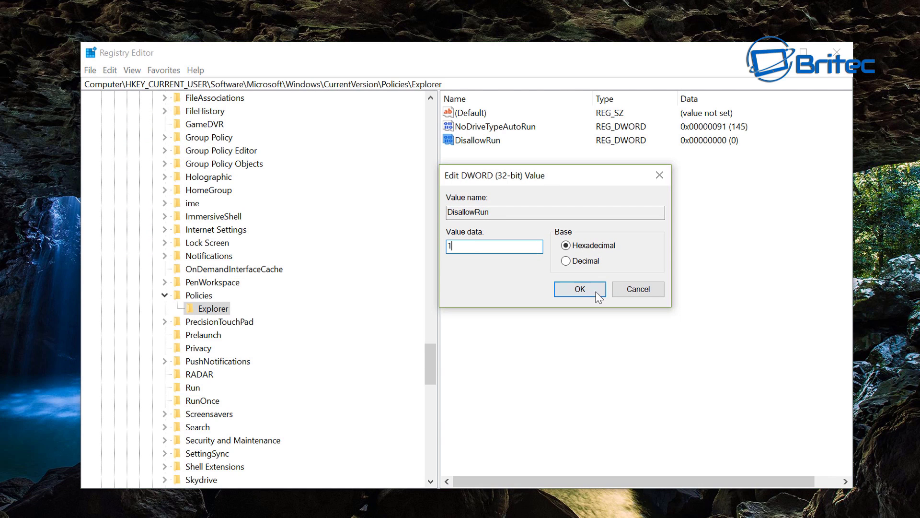
{"action": "left_click", "coordinate": [581, 289]}
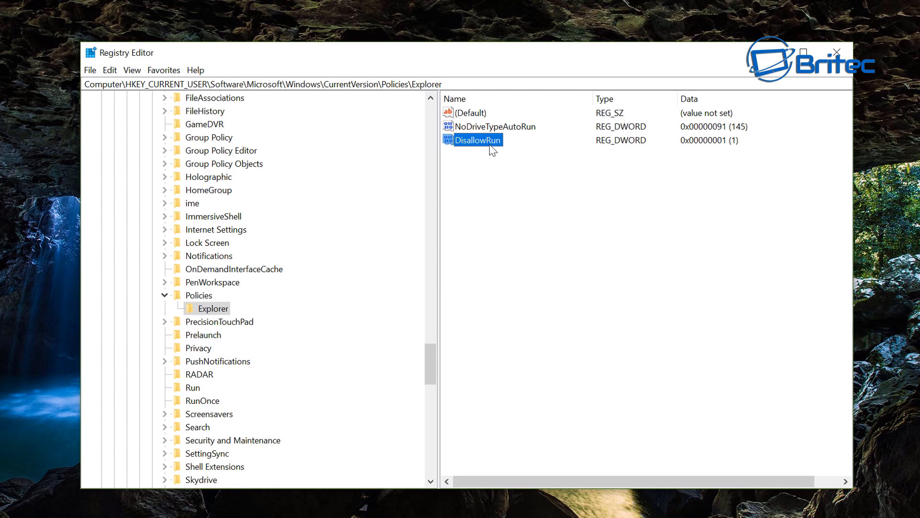
{"action": "left_click", "coordinate": [206, 308]}
Create a new subkey named DisallowRun under Explorer.
{"action": "right_click", "coordinate": [214, 309]}
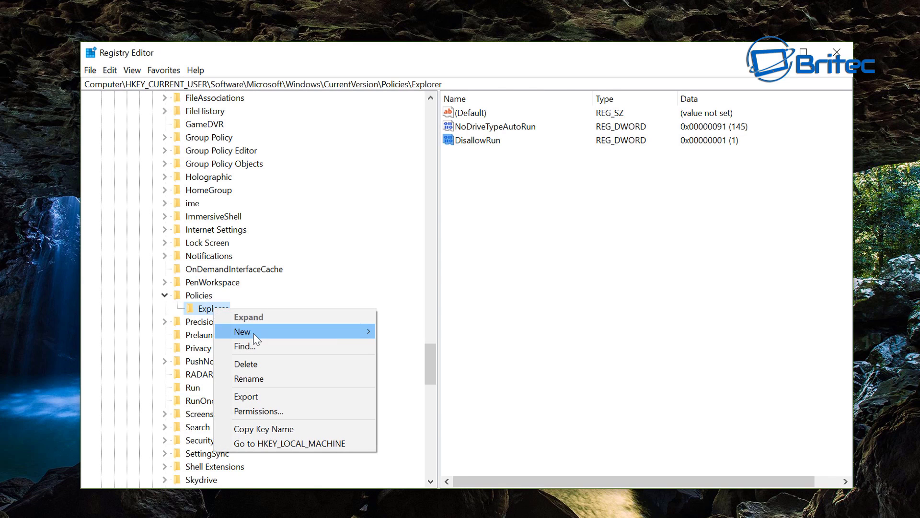
{"action": "mouse_move", "coordinate": [279, 333]}
{"action": "left_click", "coordinate": [417, 330]}
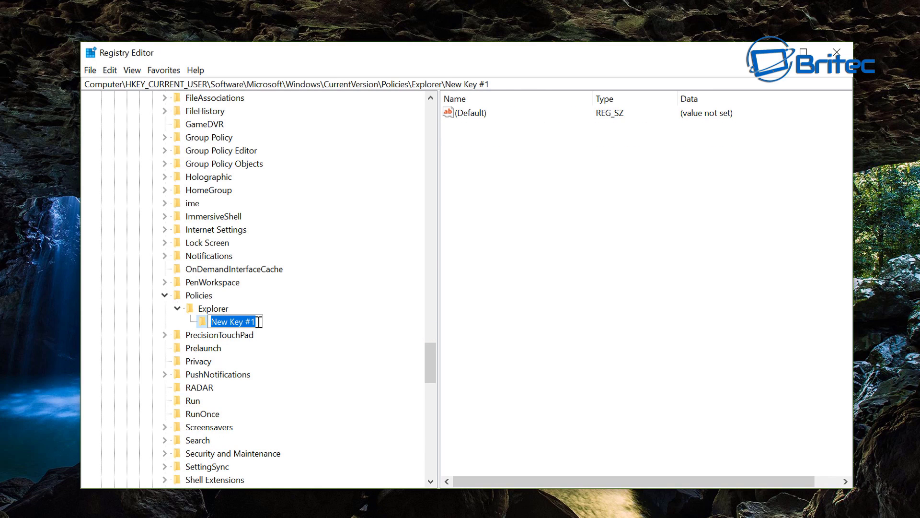
{"action": "type", "text": "Dis"}
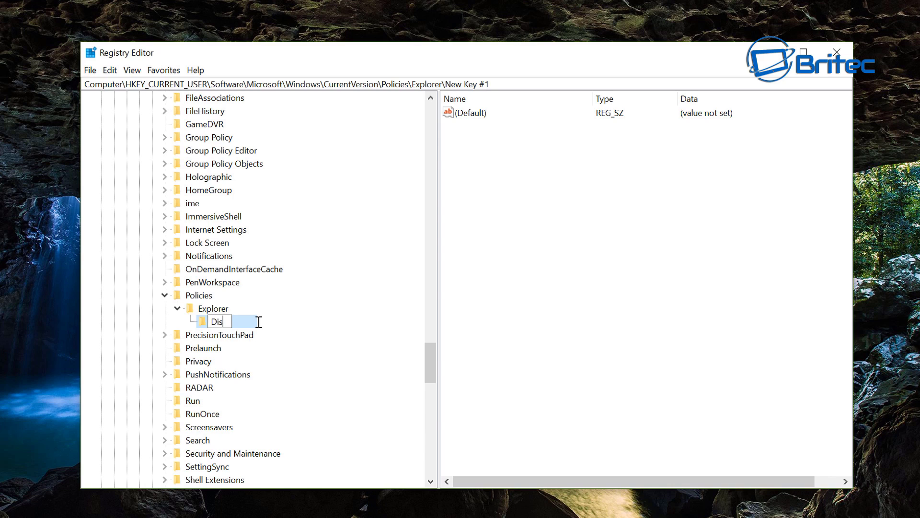
{"action": "type", "text": "allowRun"}
{"action": "key", "text": "Return"}
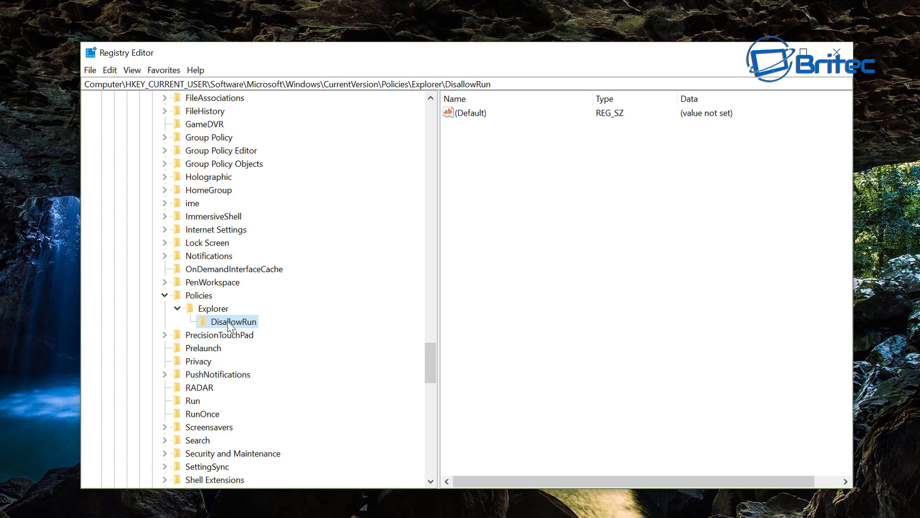
Add a string value named 1 with data syskey.exe to DisallowRun.
{"action": "left_click", "coordinate": [477, 211]}
{"action": "right_click", "coordinate": [482, 174]}
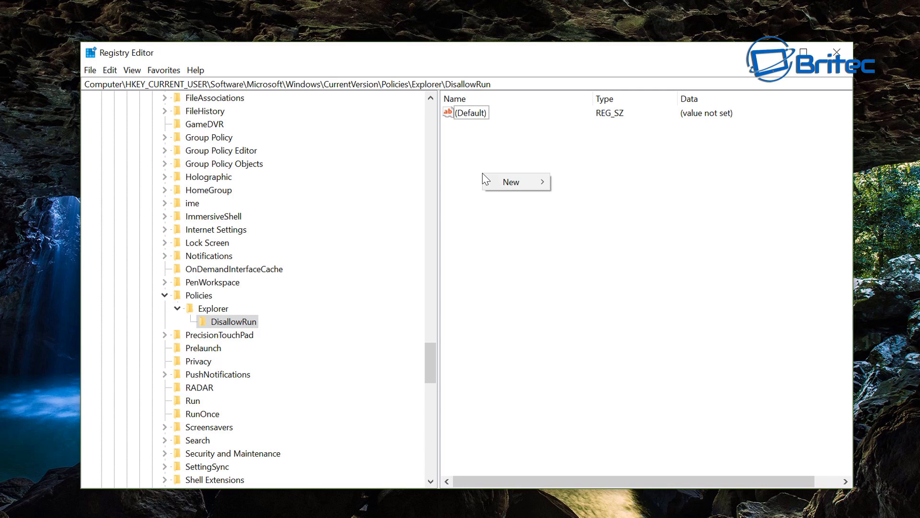
{"action": "mouse_move", "coordinate": [517, 175]}
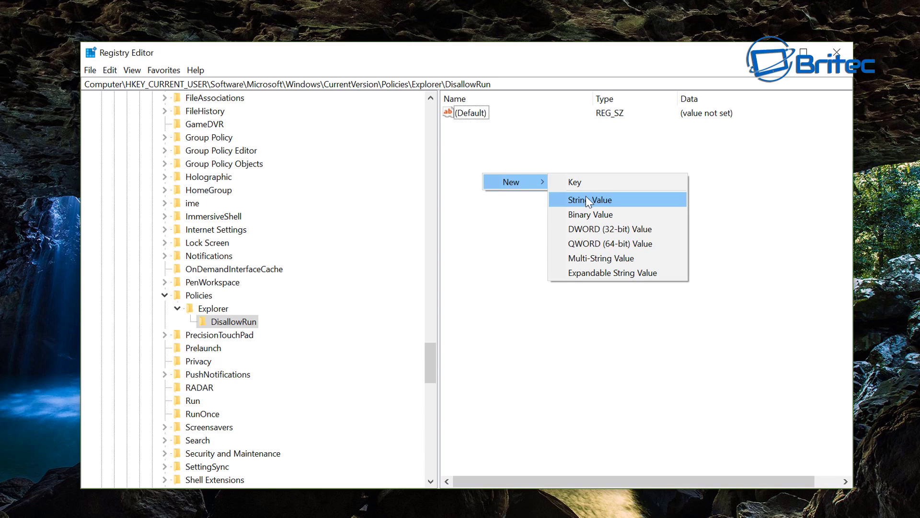
{"action": "left_click", "coordinate": [586, 196]}
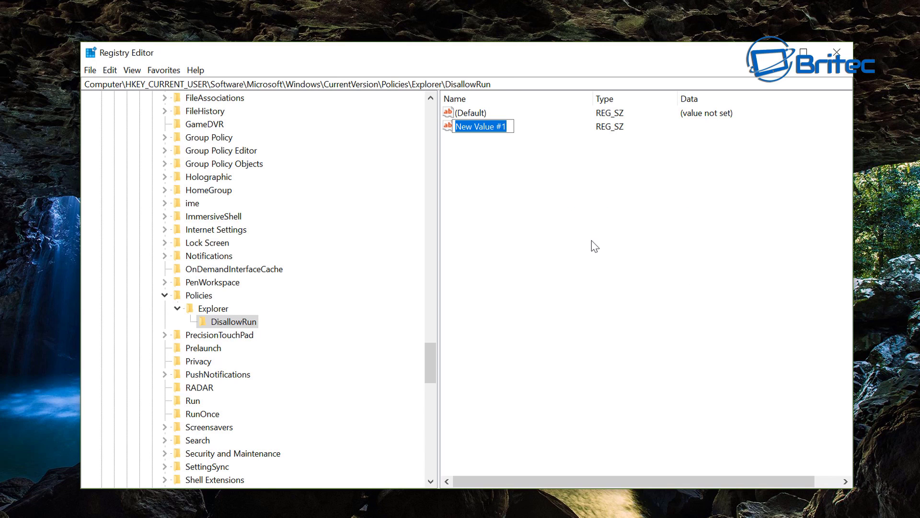
{"action": "type", "text": "1"}
{"action": "key", "text": "Return"}
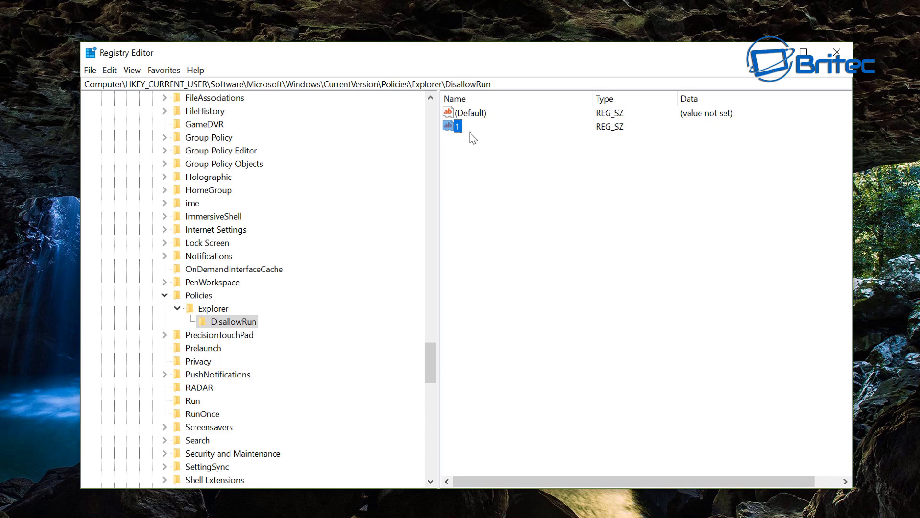
{"action": "double_click", "coordinate": [460, 128]}
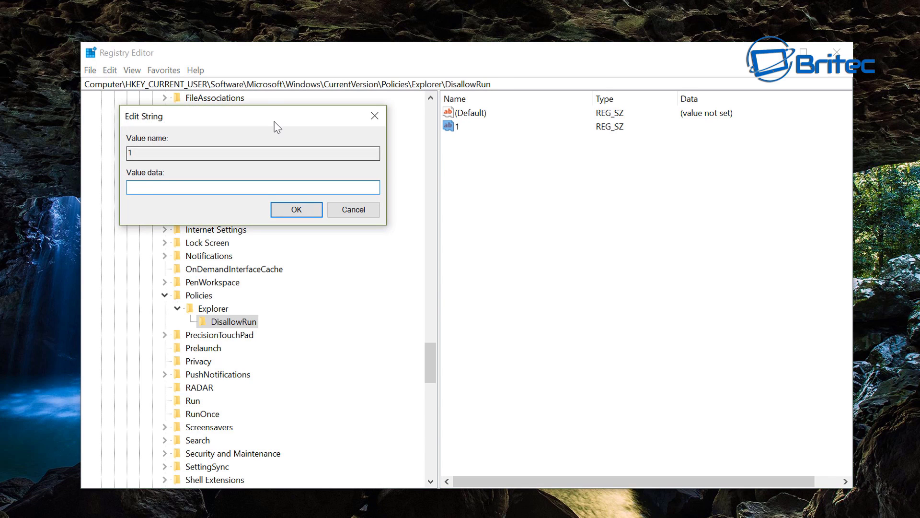
{"action": "left_click_drag", "start_coordinate": [274, 116], "coordinate": [596, 182]}
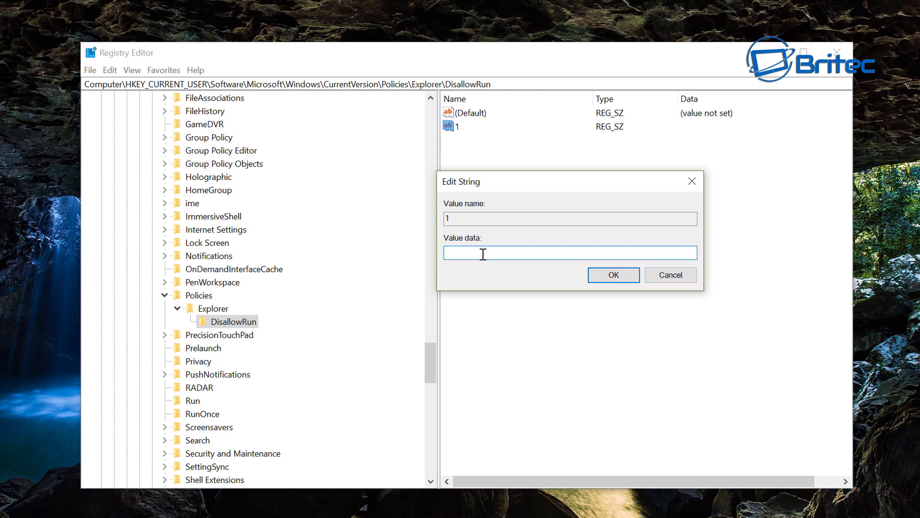
{"action": "type", "text": "syskey.exe"}
{"action": "left_click", "coordinate": [614, 276]}
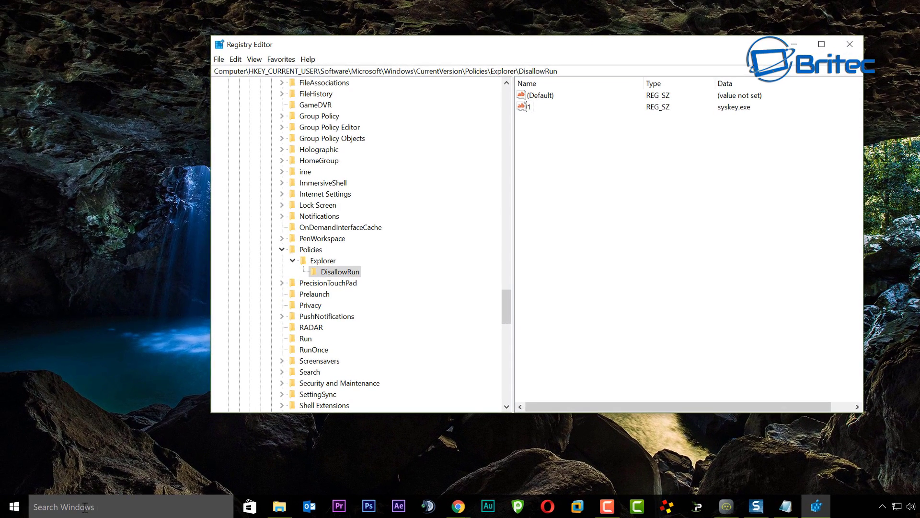
Run syskey.exe in Command Prompt, dismiss the restrictions error, and close the console.
{"action": "left_click", "coordinate": [160, 517]}
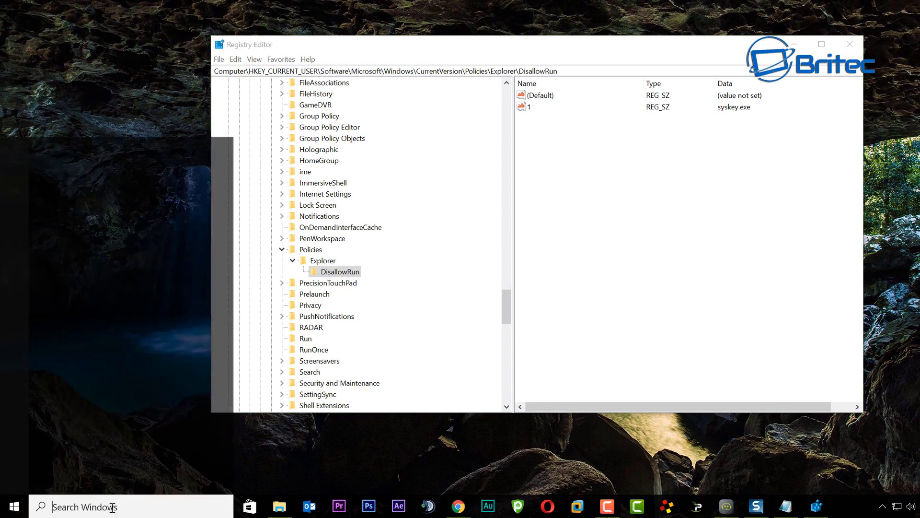
{"action": "type", "text": "cmd"}
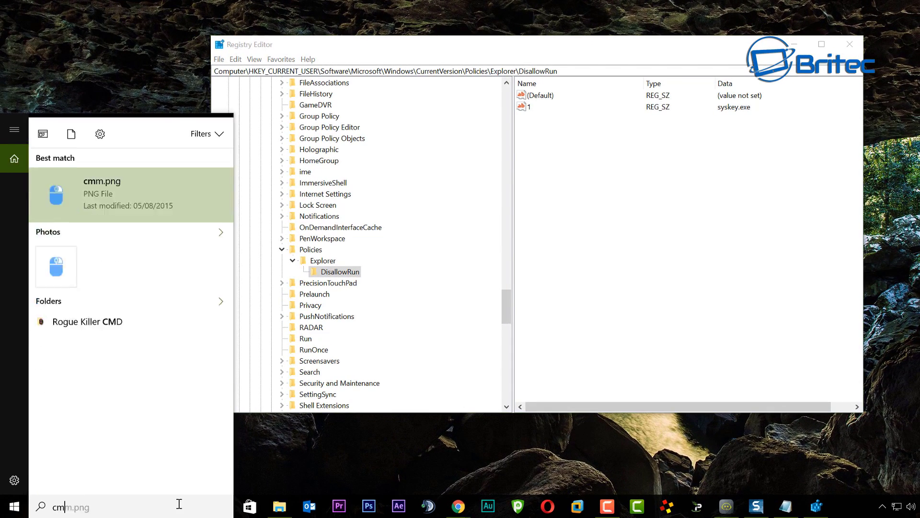
{"action": "left_click", "coordinate": [117, 184]}
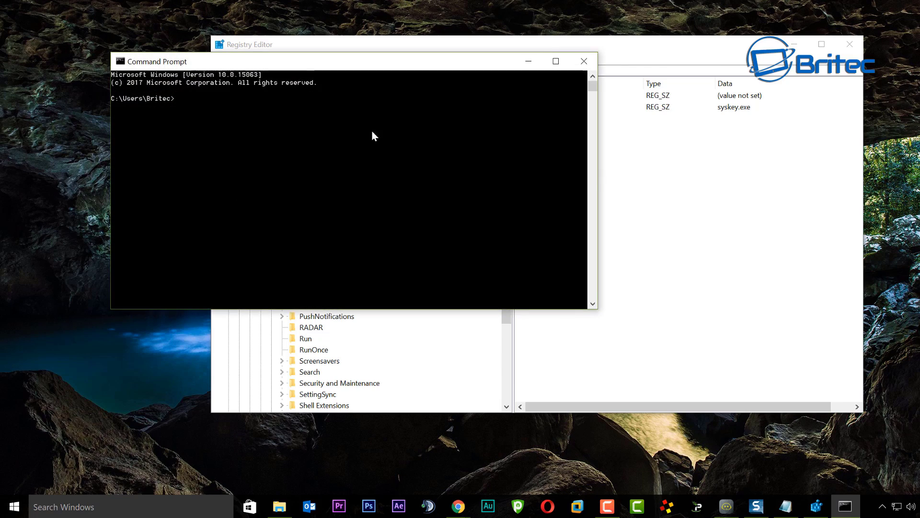
{"action": "left_click_drag", "start_coordinate": [304, 61], "coordinate": [503, 123]}
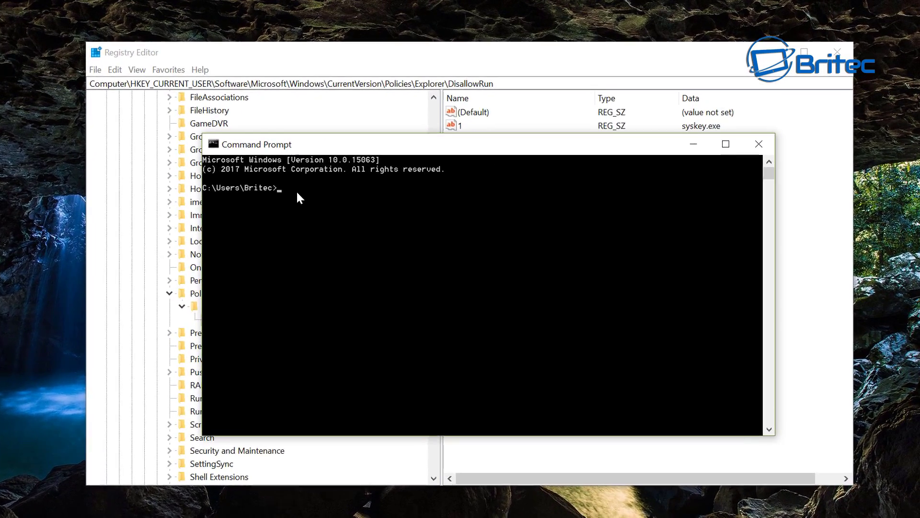
{"action": "type", "text": "syskey.exe"}
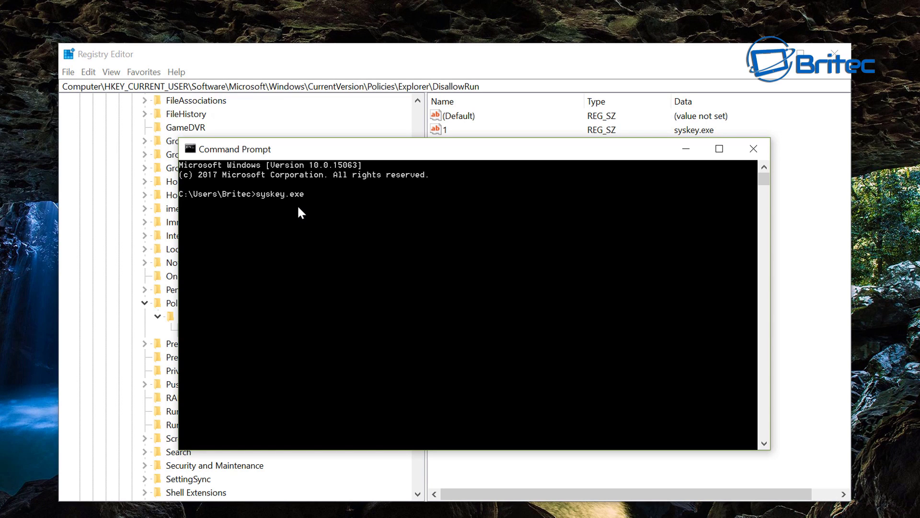
{"action": "key", "text": "Return"}
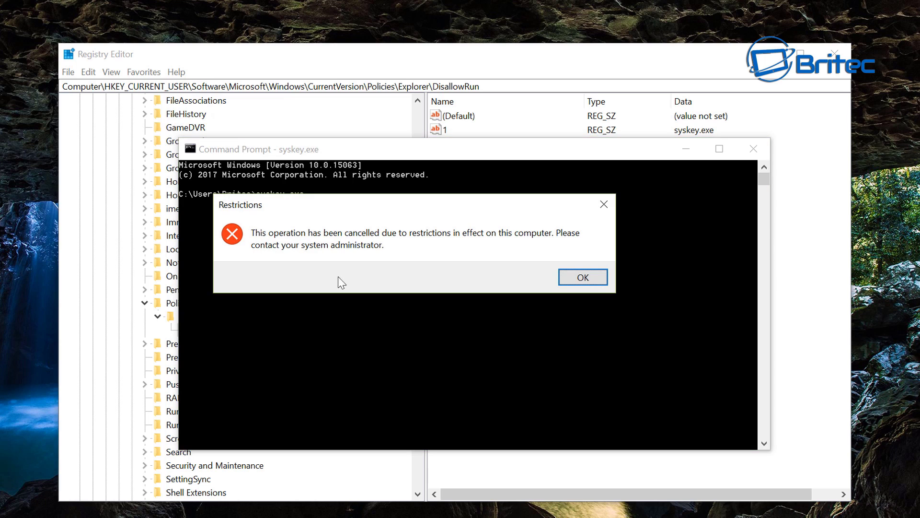
{"action": "left_click", "coordinate": [583, 277]}
{"action": "left_click", "coordinate": [753, 154]}
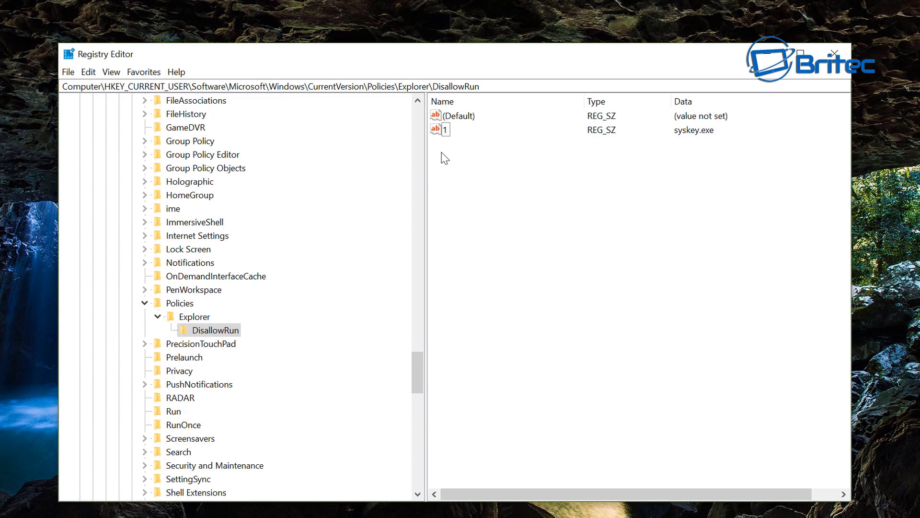
Add a DisallowRun string value named 2 with data msconfig.exe.
{"action": "right_click", "coordinate": [442, 160]}
{"action": "mouse_move", "coordinate": [499, 171]}
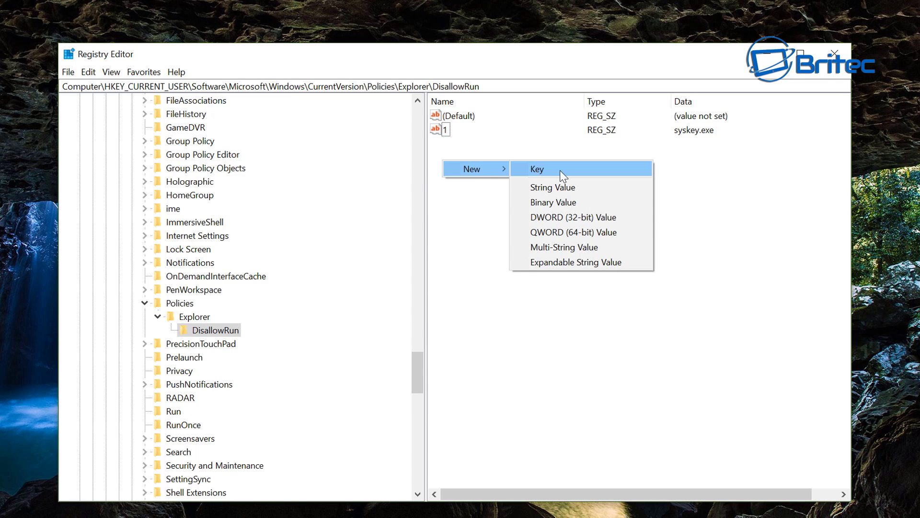
{"action": "left_click", "coordinate": [560, 188]}
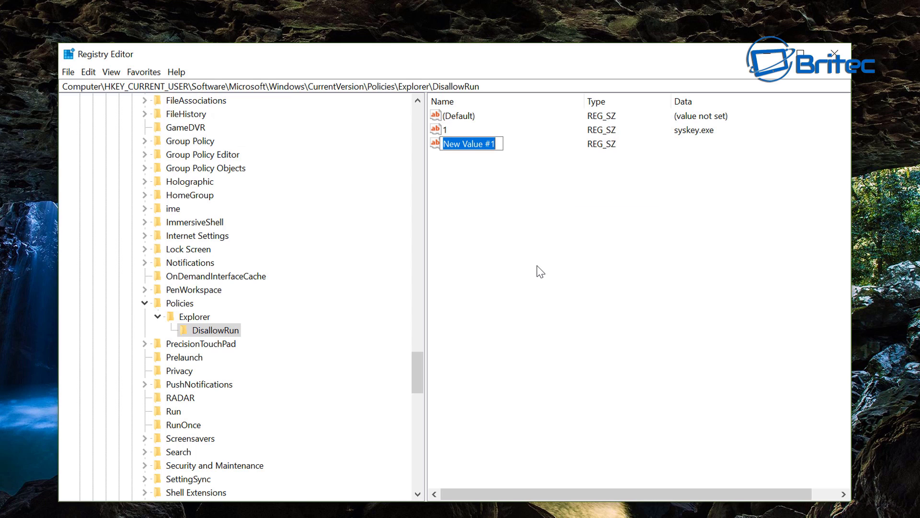
{"action": "type", "text": "2"}
{"action": "key", "text": "Return"}
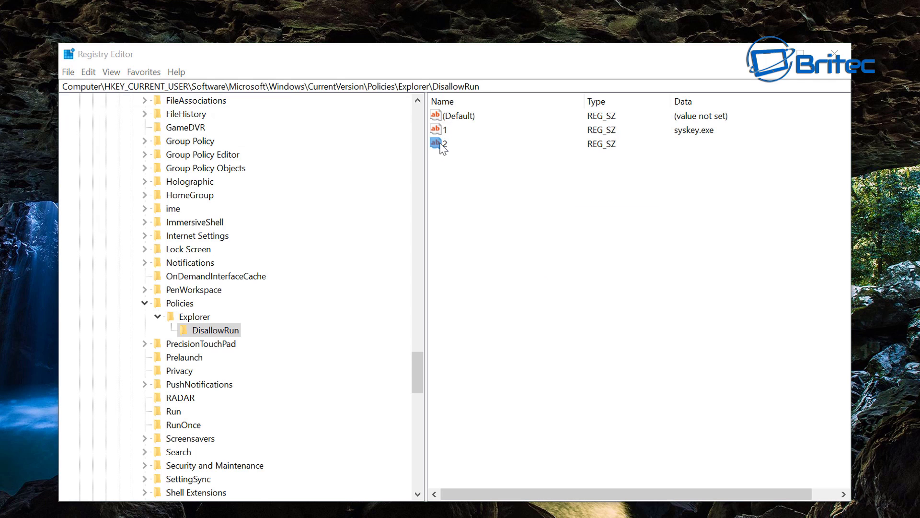
{"action": "double_click", "coordinate": [440, 143]}
{"action": "left_click_drag", "start_coordinate": [246, 118], "coordinate": [578, 184]}
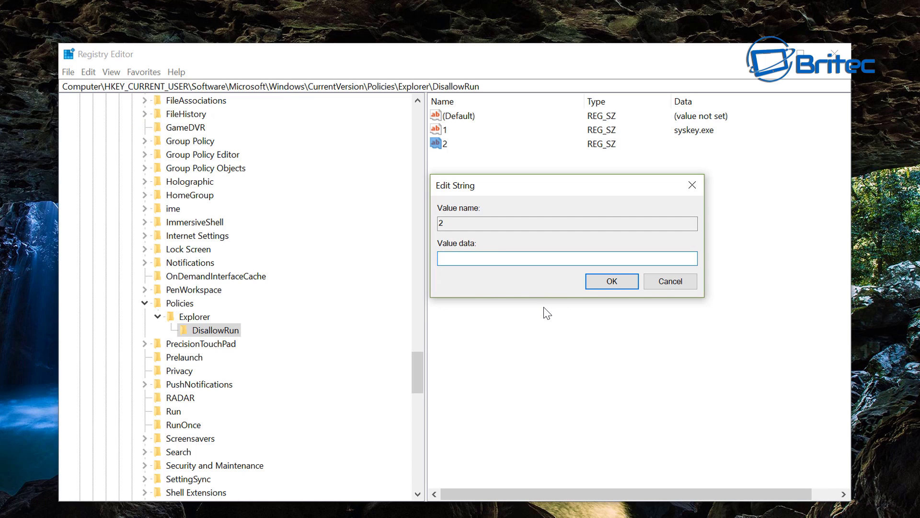
{"action": "type", "text": "msconfig.exe"}
{"action": "left_click", "coordinate": [604, 286]}
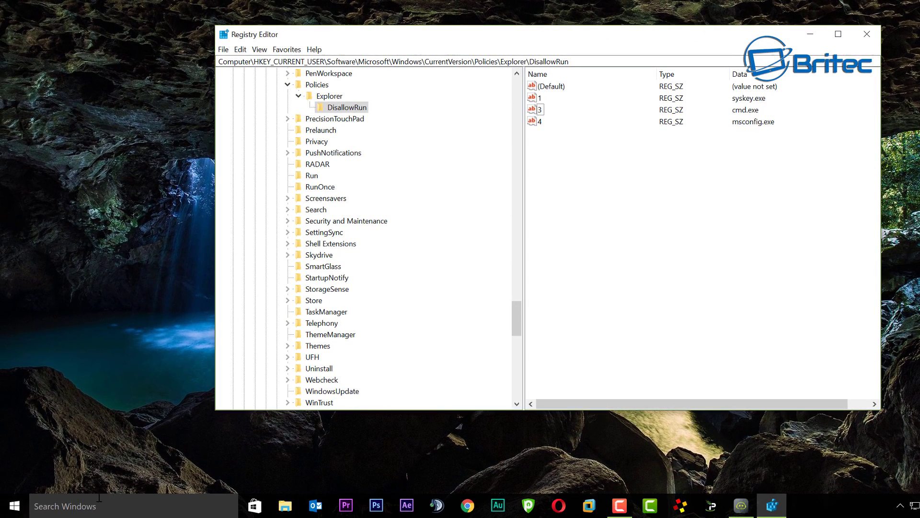
Try launching Command Prompt from Windows search to confirm it is blocked.
{"action": "left_click", "coordinate": [123, 504]}
{"action": "type", "text": "cm"}
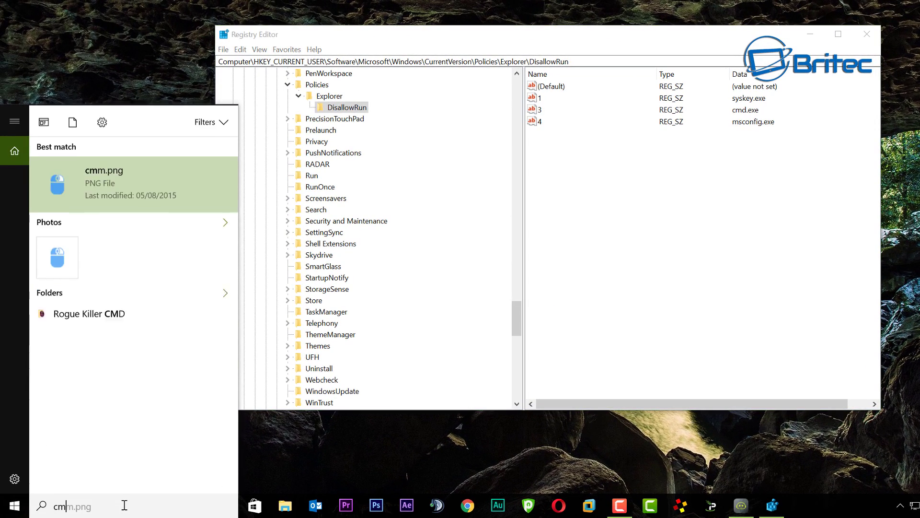
{"action": "type", "text": "d"}
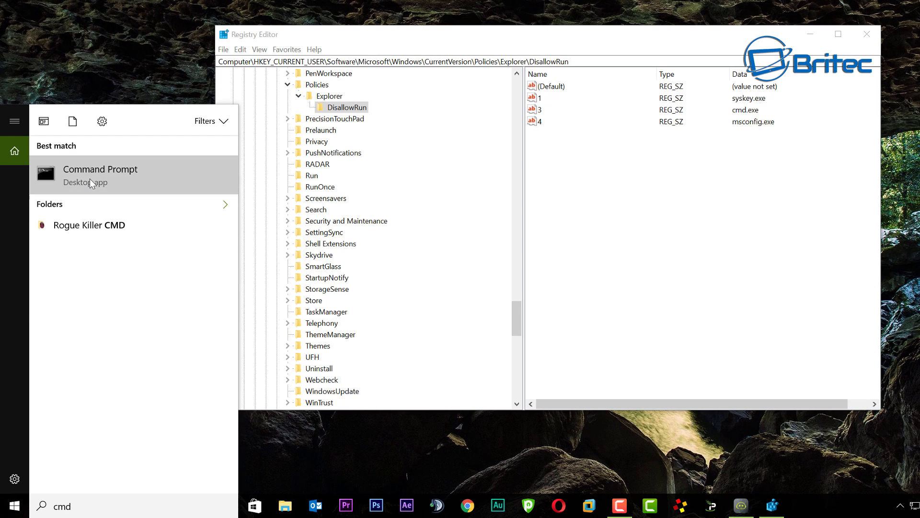
{"action": "left_click", "coordinate": [554, 210]}
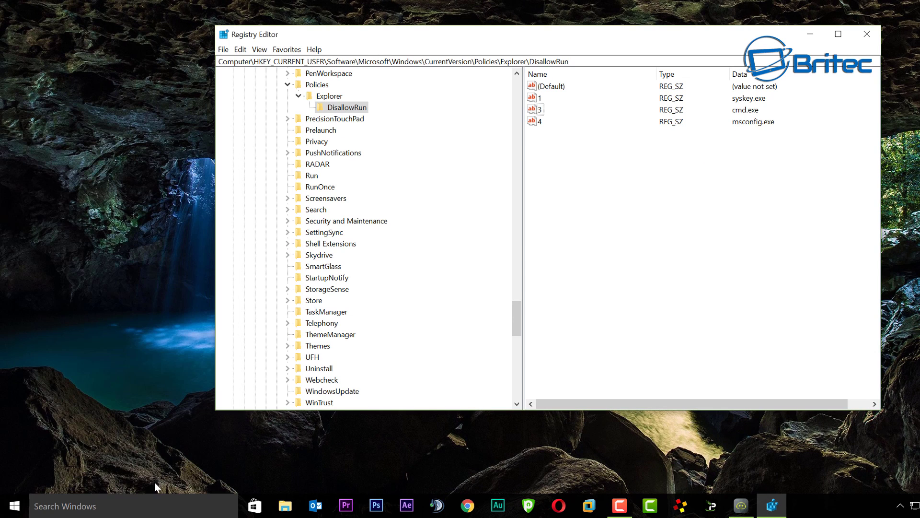
Try launching System Configuration via msconfig search, then close Registry Editor.
{"action": "left_click", "coordinate": [130, 499]}
{"action": "type", "text": "ms"}
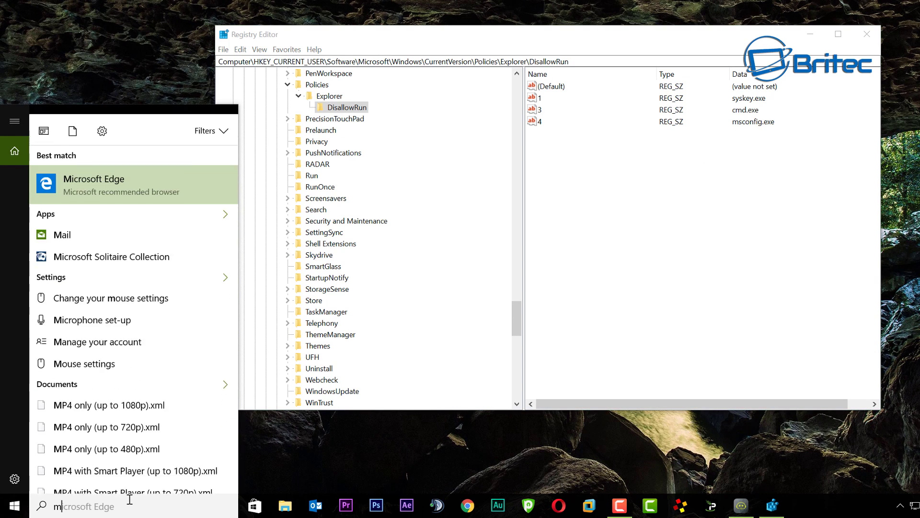
{"action": "type", "text": "config"}
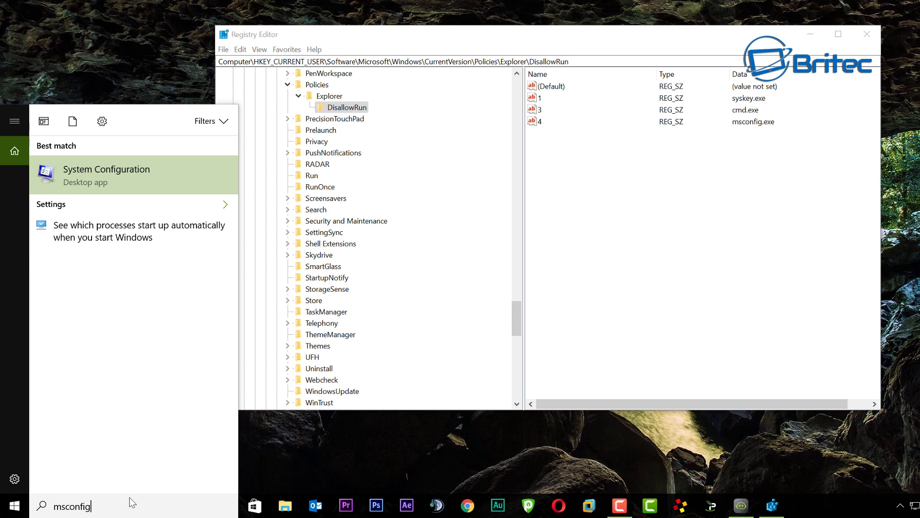
{"action": "left_click", "coordinate": [129, 169]}
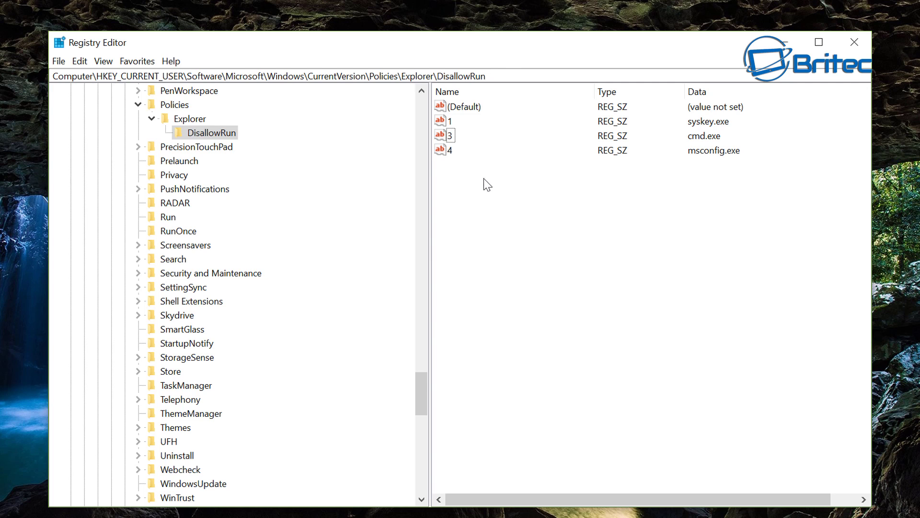
{"action": "left_click", "coordinate": [446, 150]}
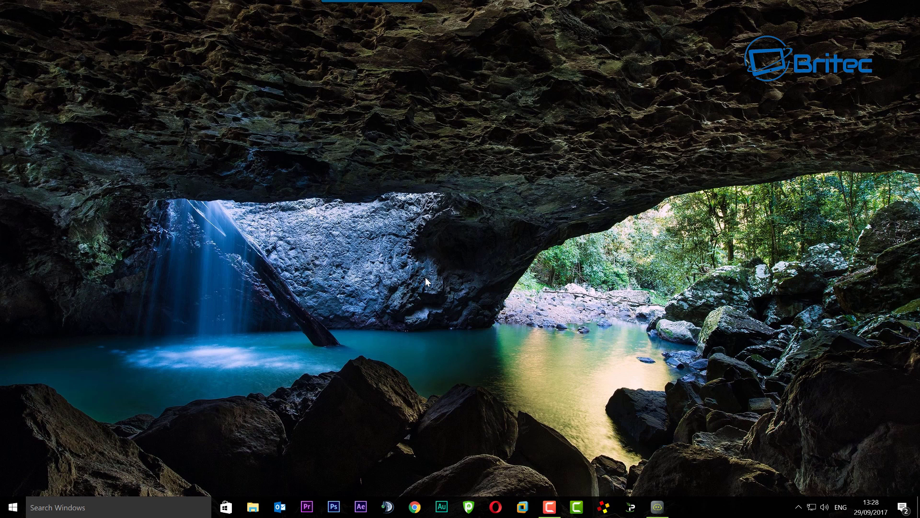